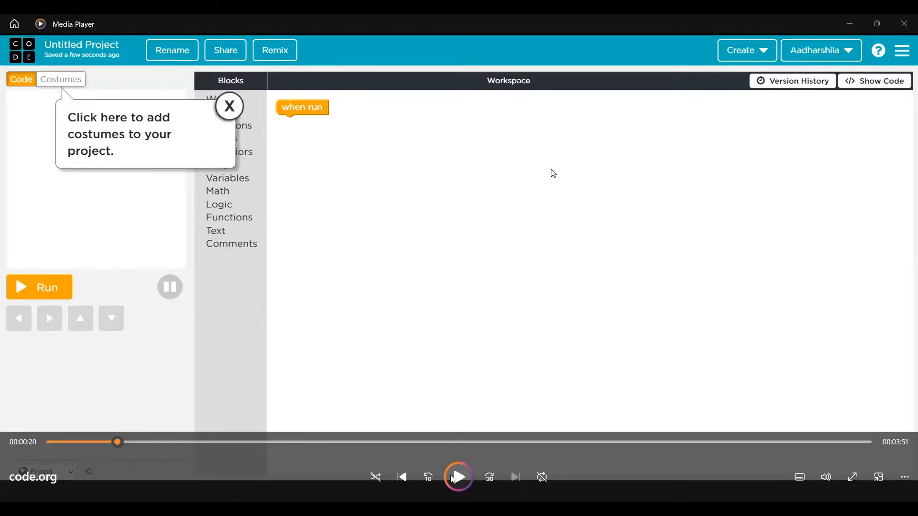
Browse the World, Sprites, Locations, Events, Behaviors and Loops block categories
click(469, 386)
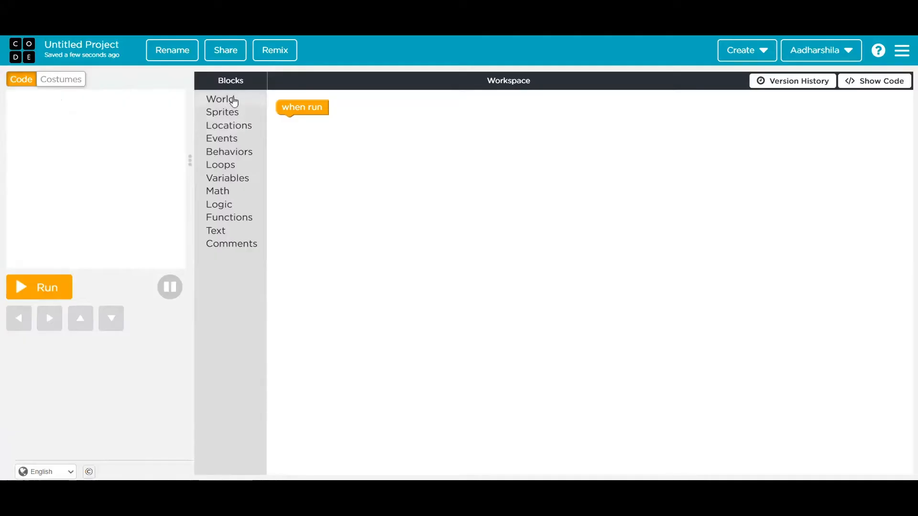
click(235, 100)
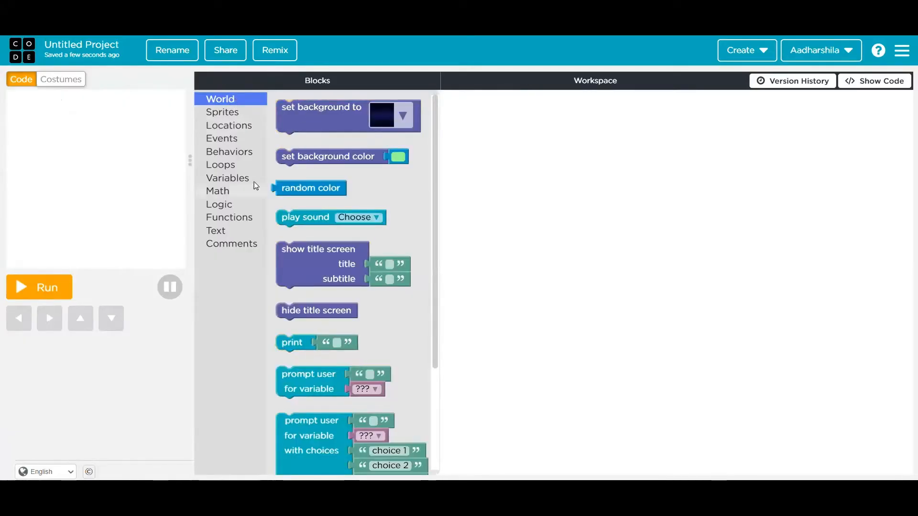
click(223, 112)
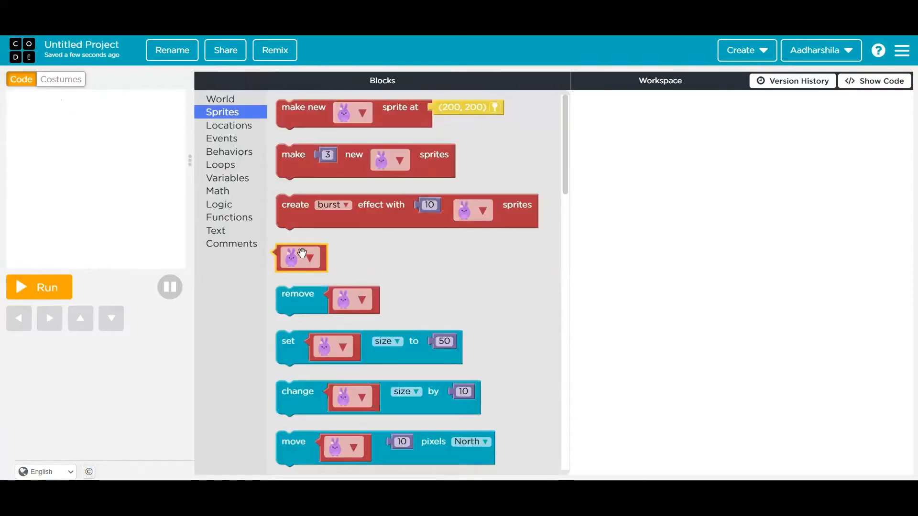
click(228, 125)
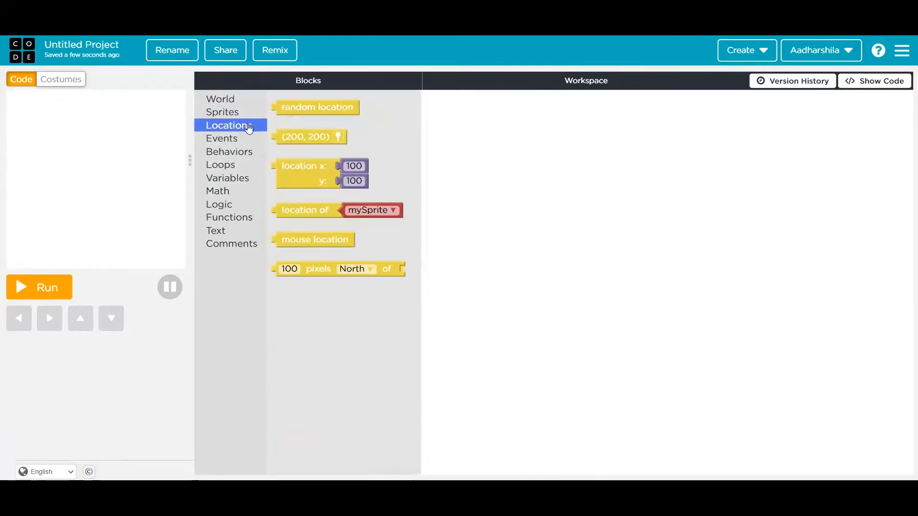
click(221, 138)
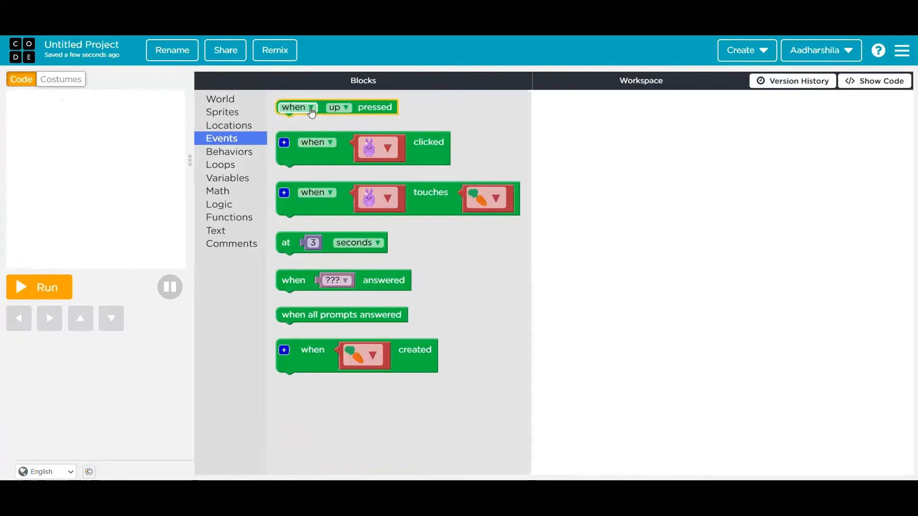
click(229, 152)
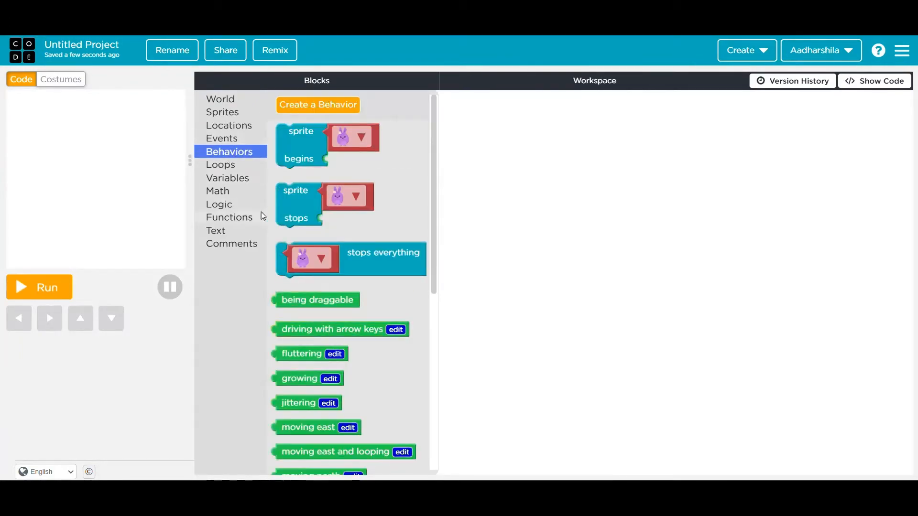
click(219, 165)
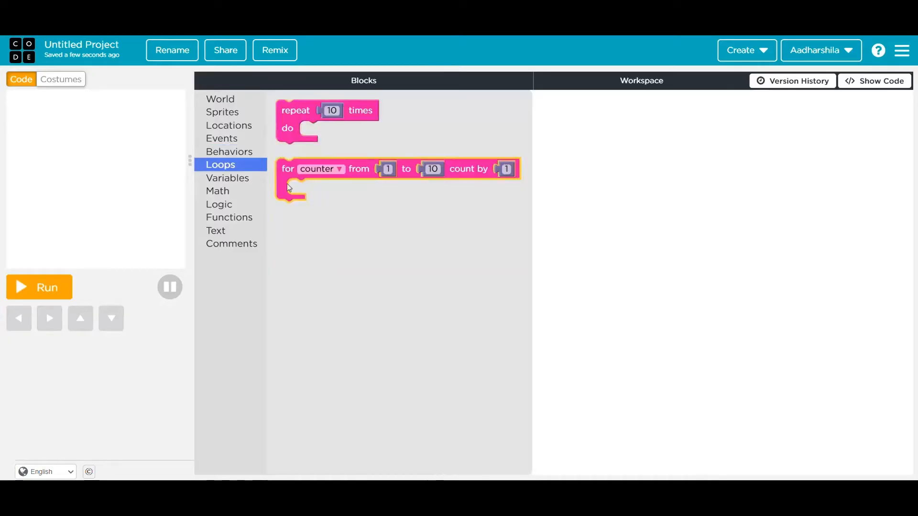
Browse the Variables, Math, Logic, Functions, Text and Comments block categories
click(227, 179)
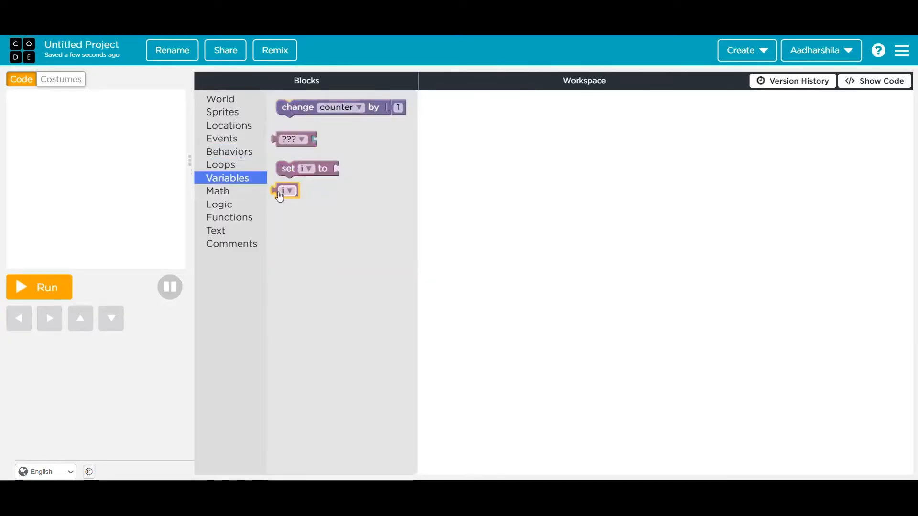
click(218, 191)
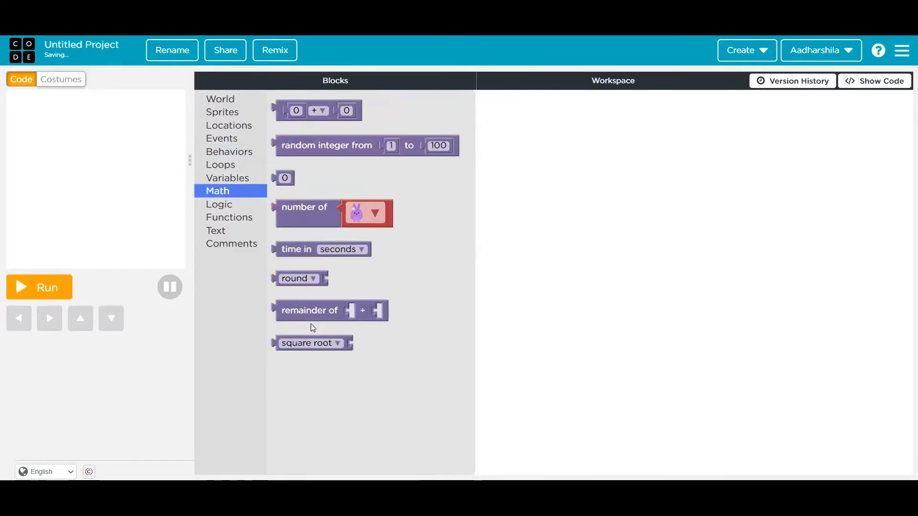
click(218, 204)
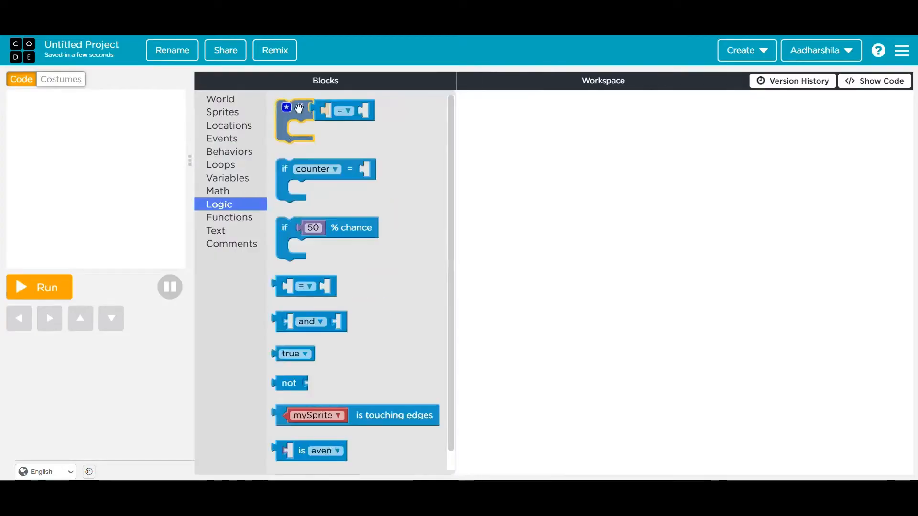
click(230, 217)
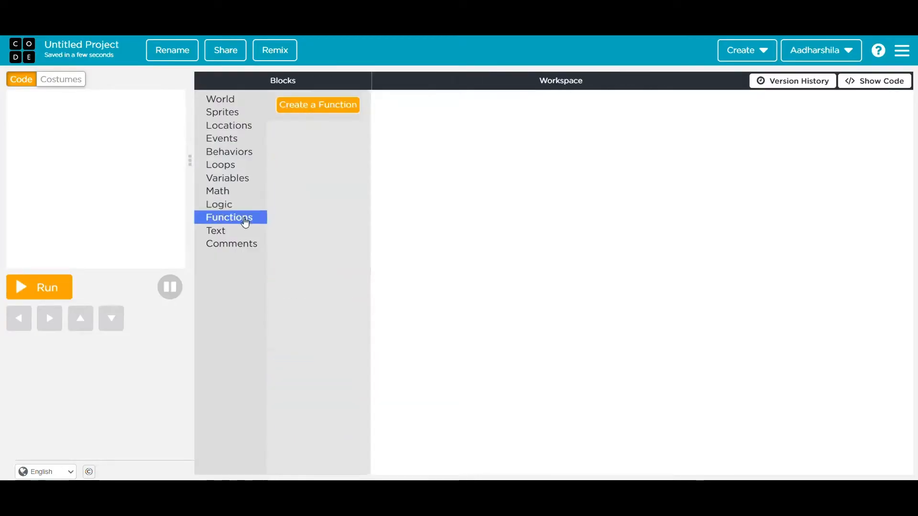
click(215, 230)
click(232, 243)
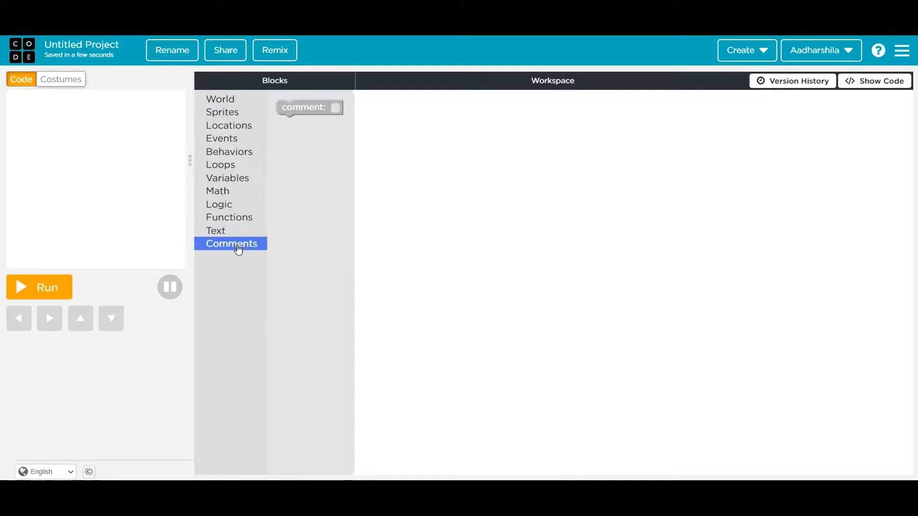
Add a make-new-sprite block under when run and view its costume choices
click(222, 112)
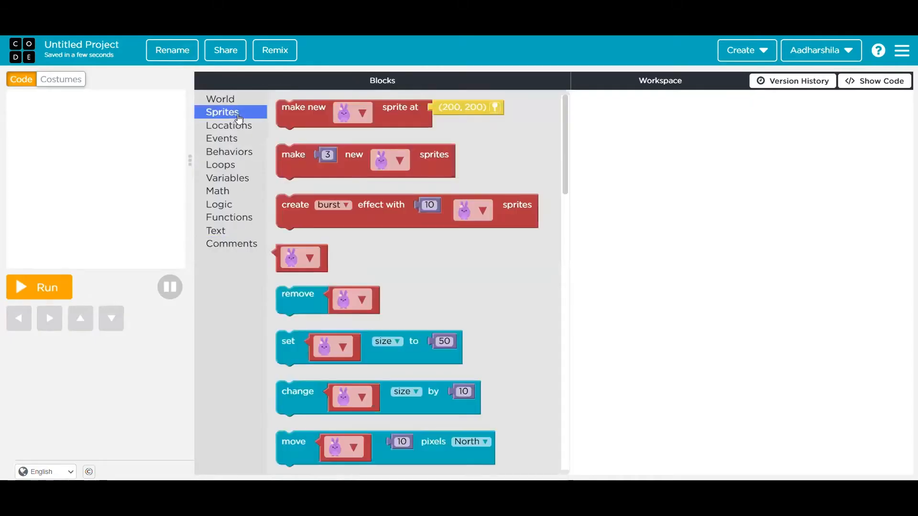
drag(288, 117, 290, 136)
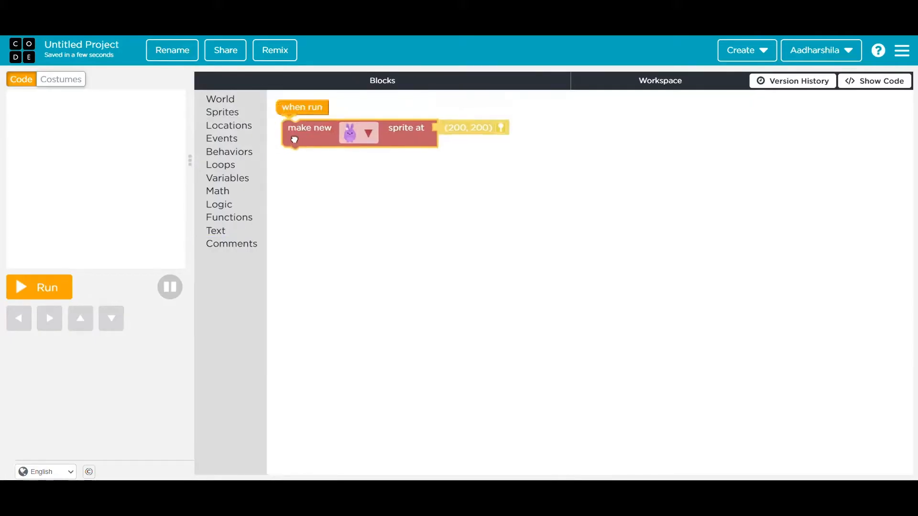
click(352, 128)
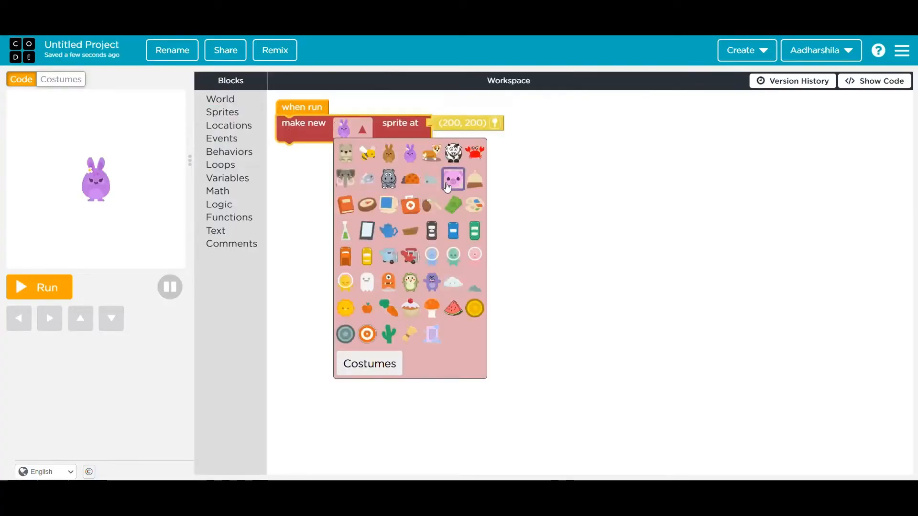
In the costume editor, browse the library's Animals category and search for 'dog'
click(380, 367)
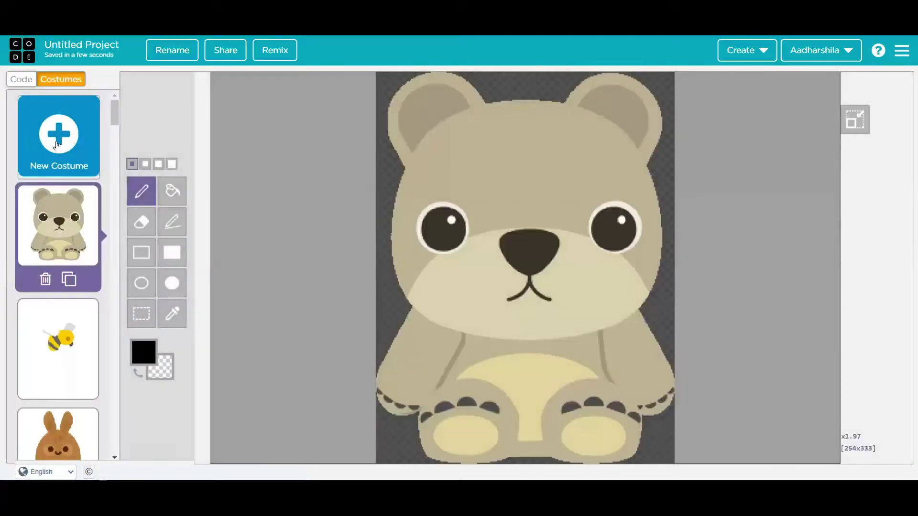
click(58, 143)
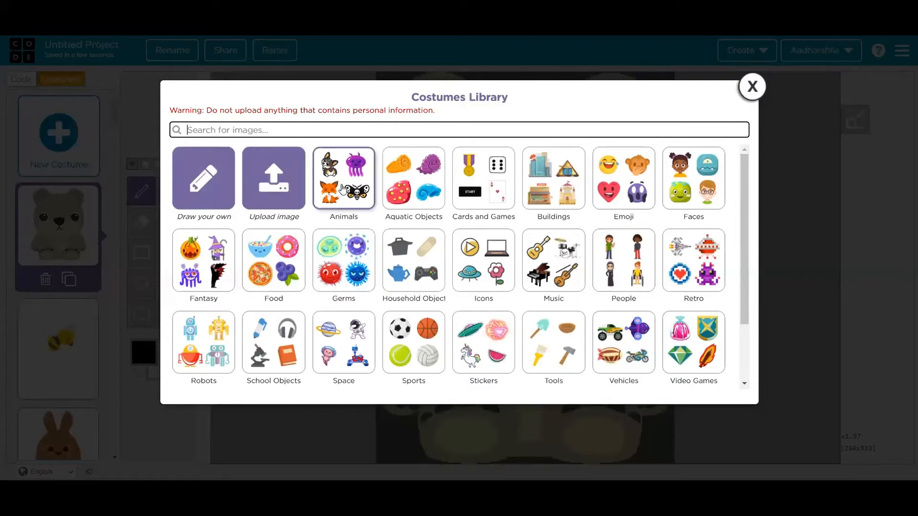
click(344, 188)
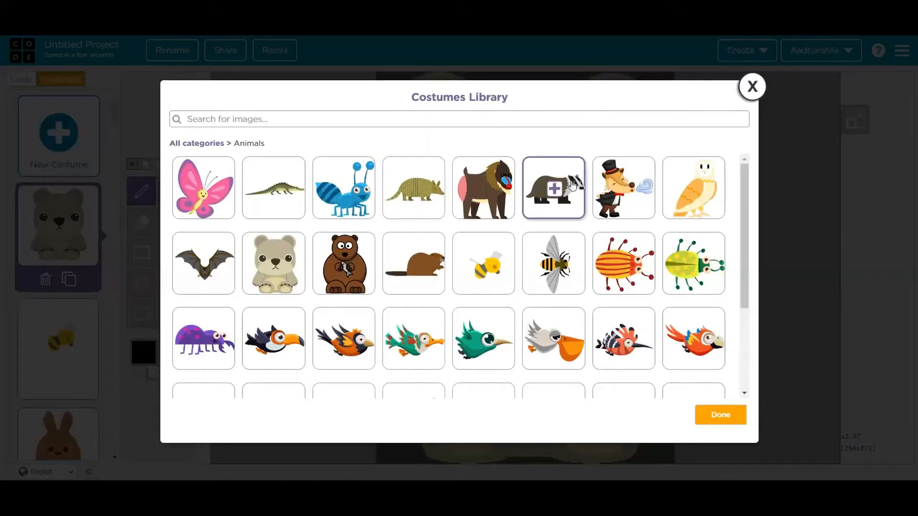
mouse_move(745, 263)
mouse_down()
mouse_move(754, 329)
mouse_move(743, 302)
mouse_move(743, 351)
mouse_up()
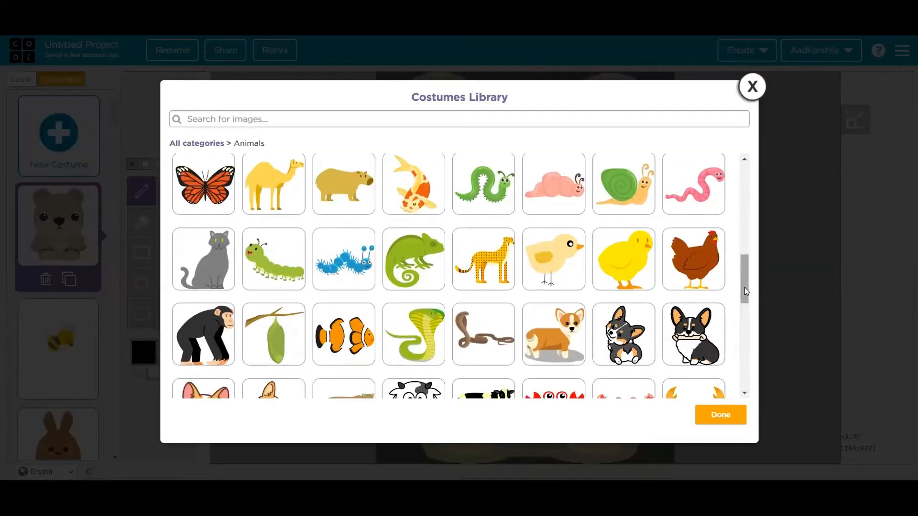
drag(744, 289, 744, 315)
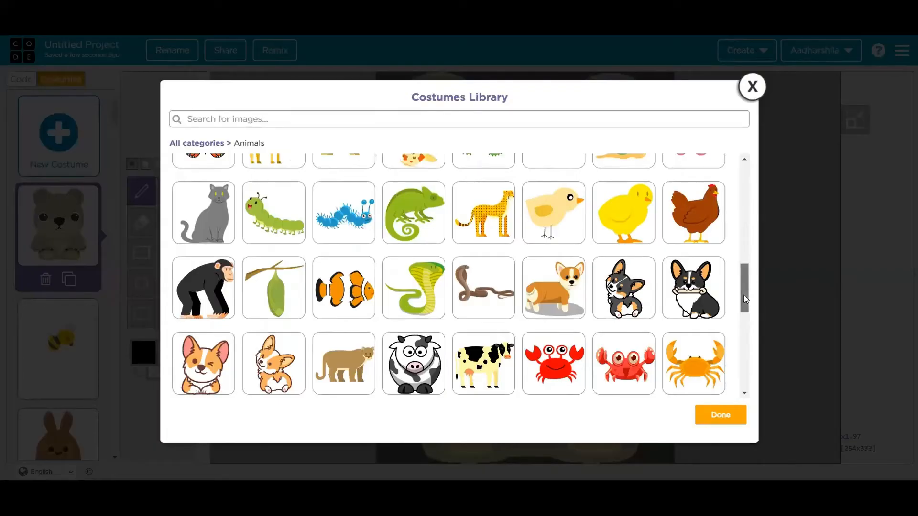
drag(744, 295, 740, 212)
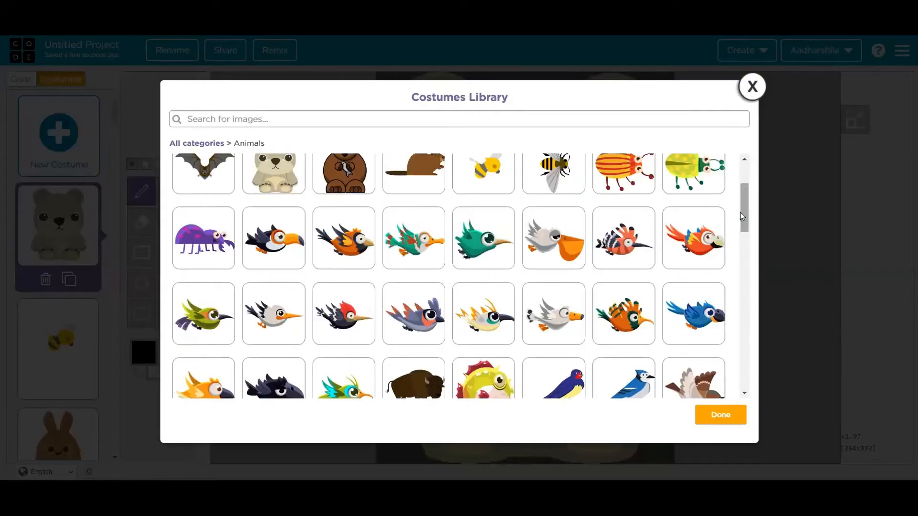
click(600, 119)
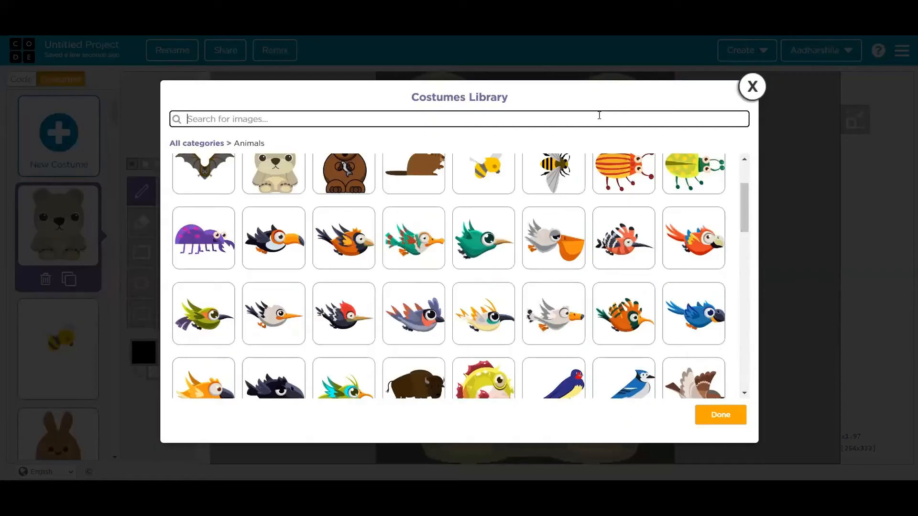
text(dog)
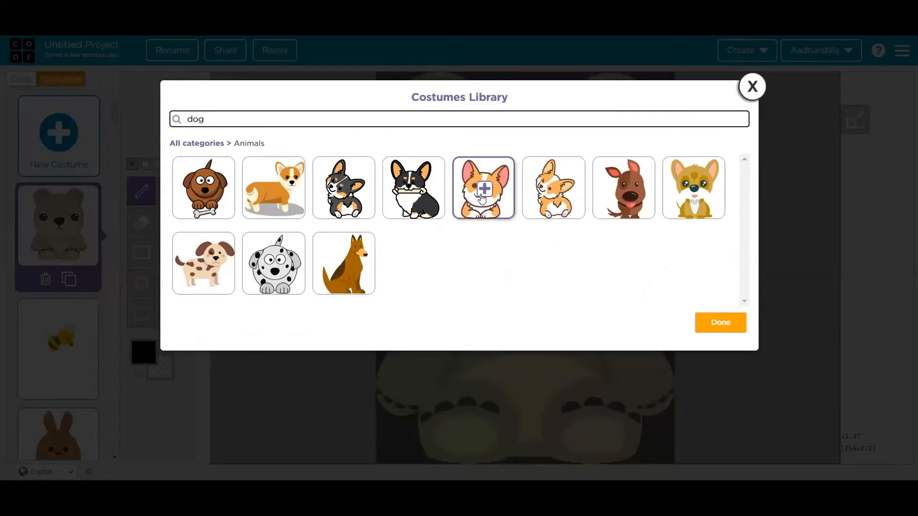
Add the standing corgi costume from the dog results to the project
click(553, 189)
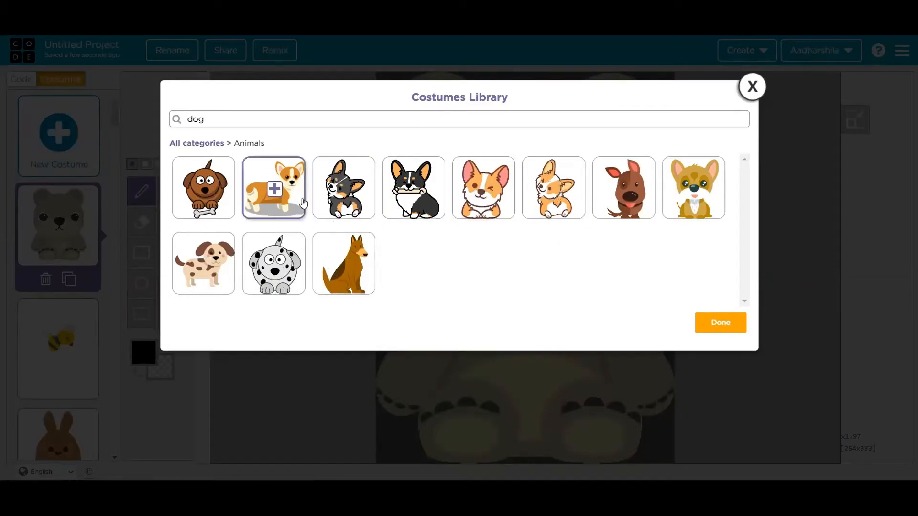
click(276, 197)
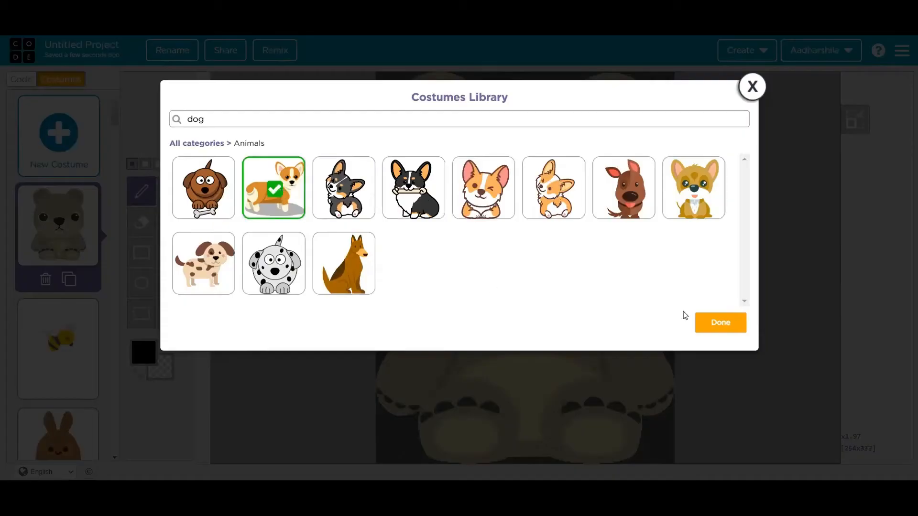
click(719, 323)
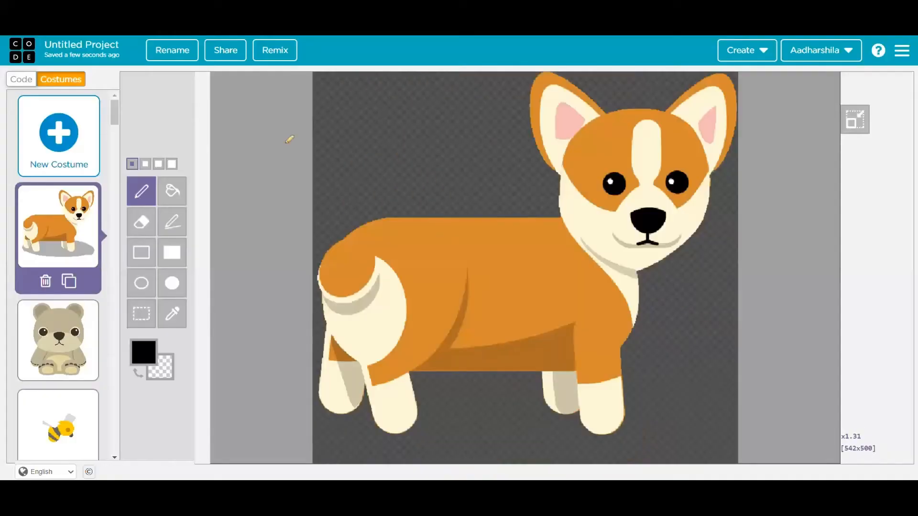
Back in the code, make the new sprite a corgi placed at (192, 212)
click(21, 78)
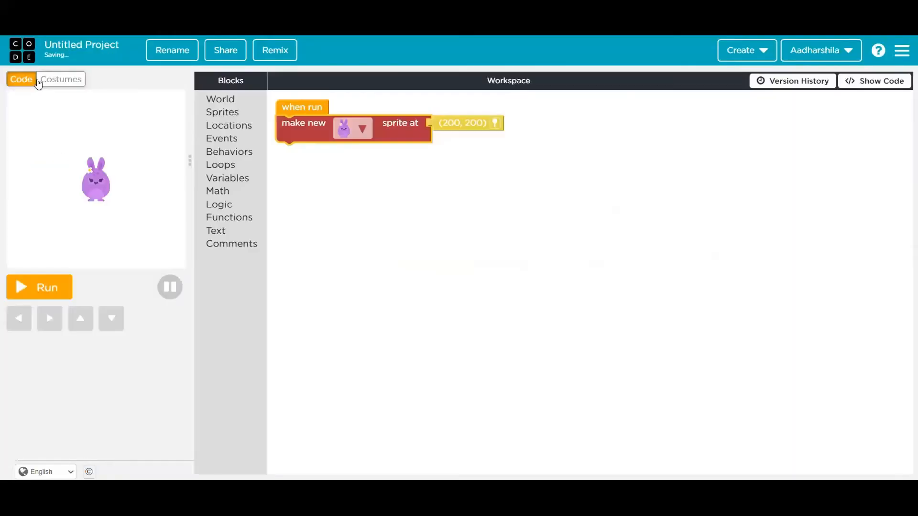
click(343, 128)
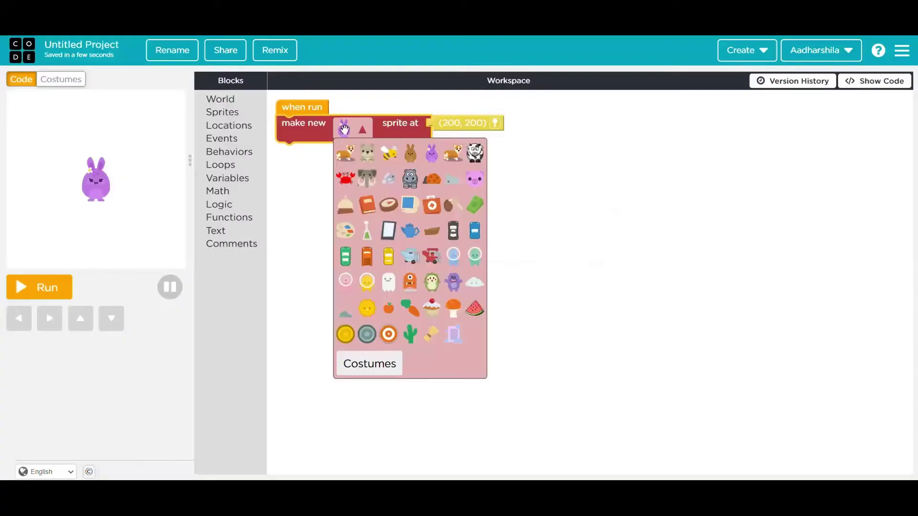
click(347, 152)
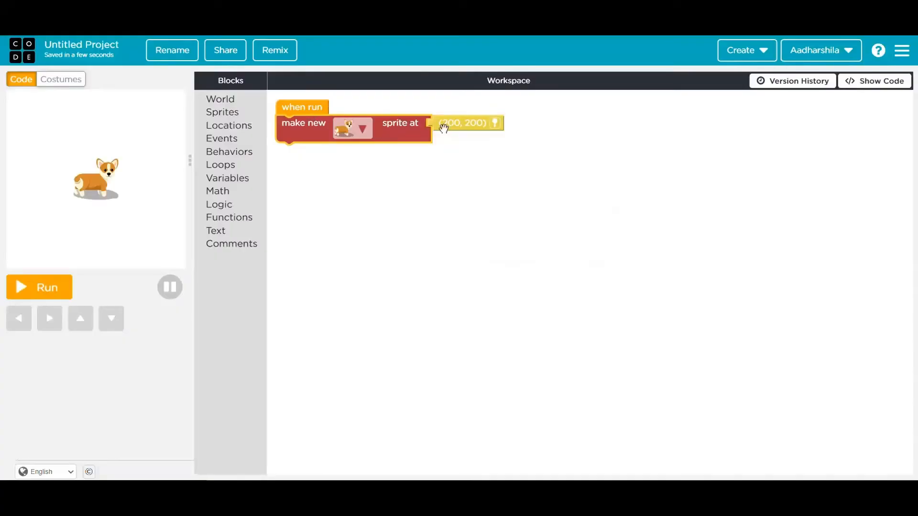
click(495, 124)
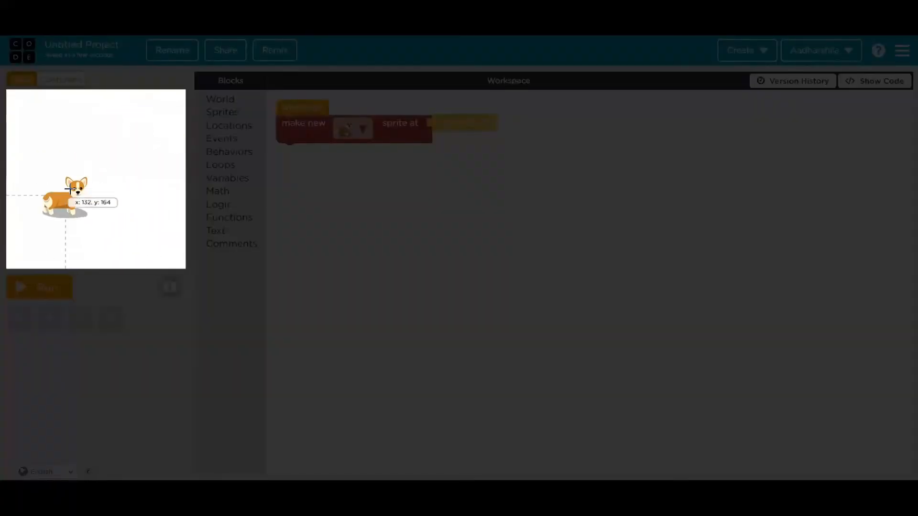
click(92, 184)
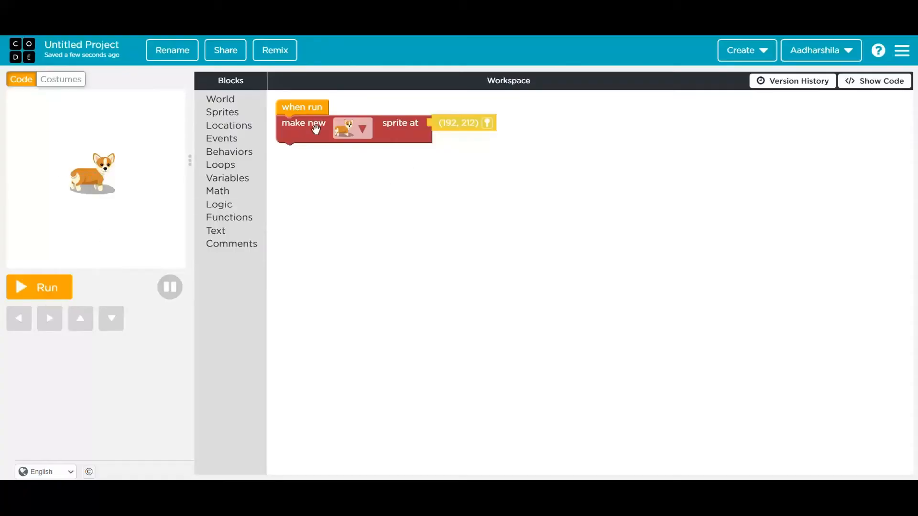
Add a set-background step using the garden background from the library
click(220, 98)
drag(295, 117, 295, 156)
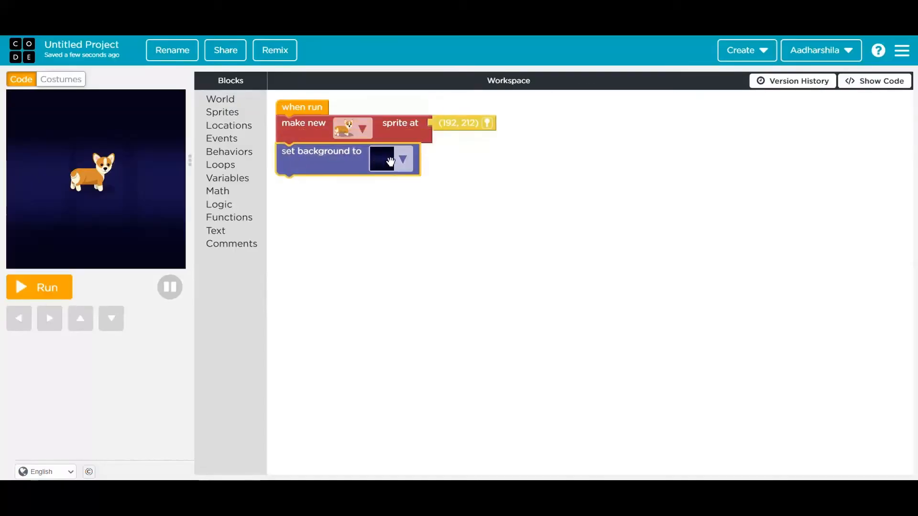
click(390, 161)
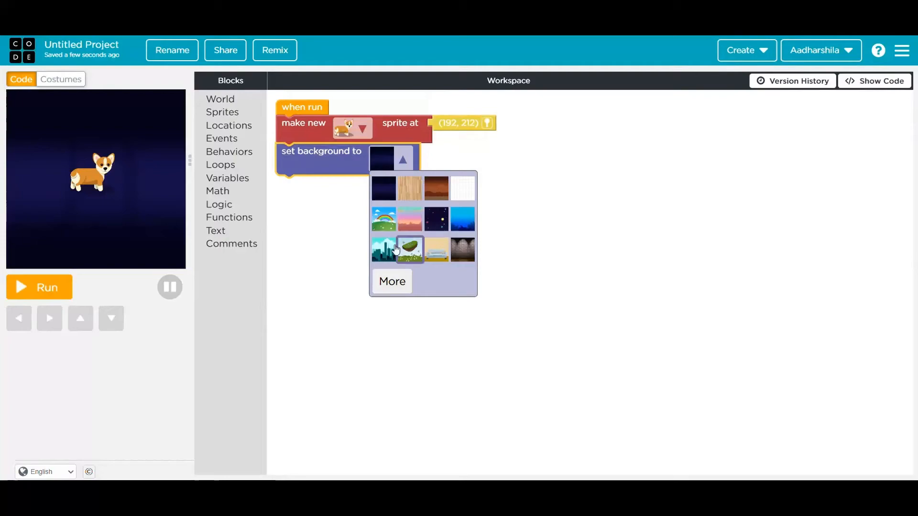
click(391, 282)
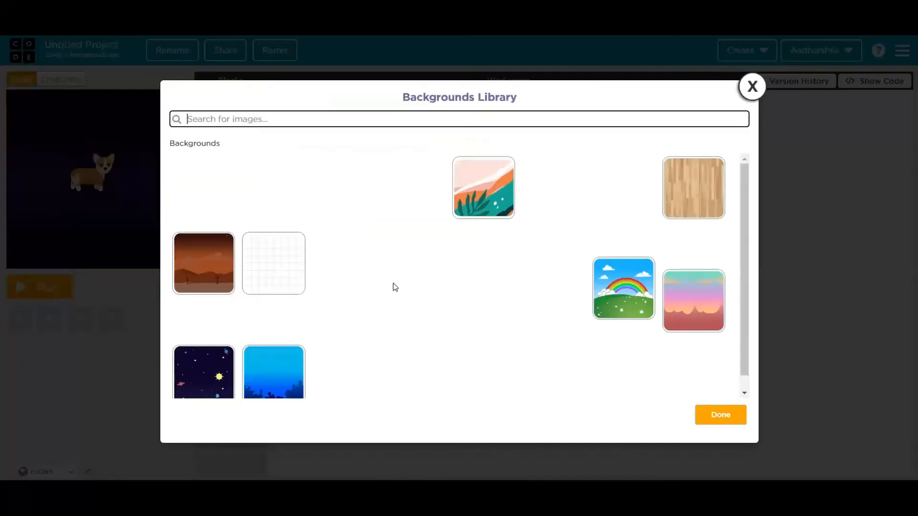
text(g)
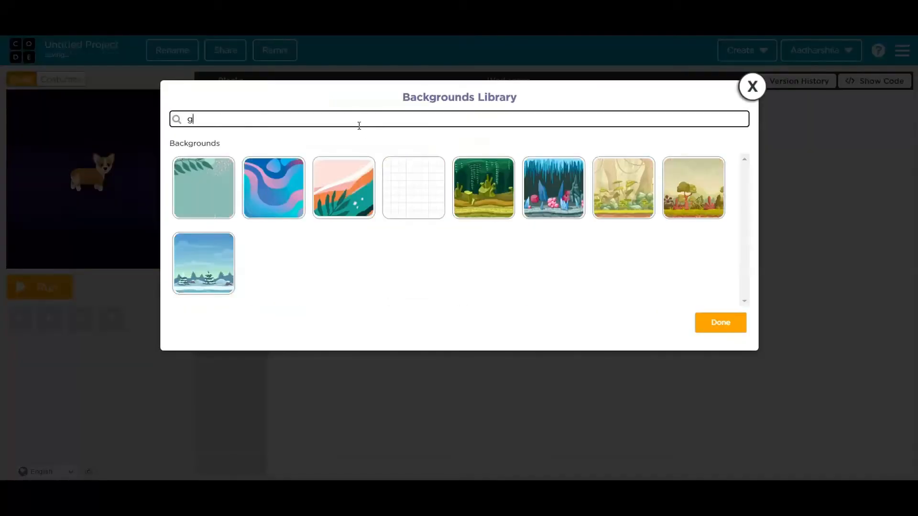
text(arden)
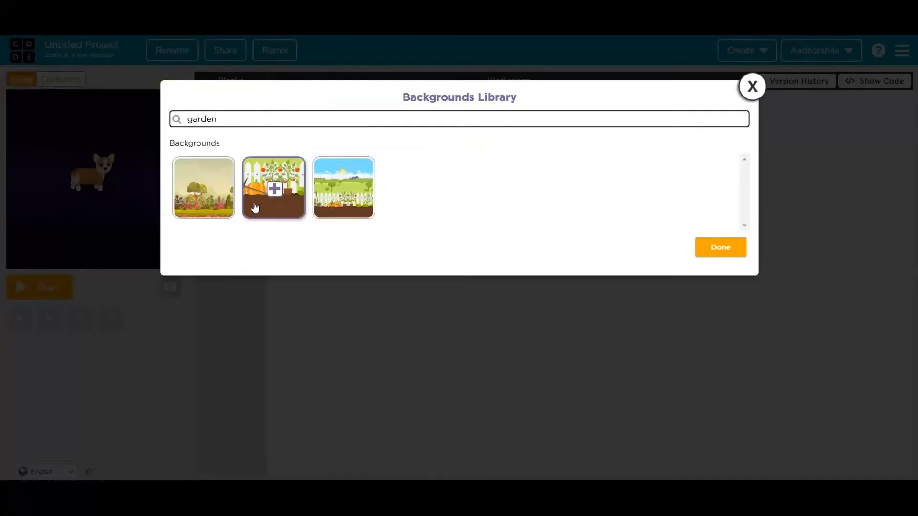
click(204, 189)
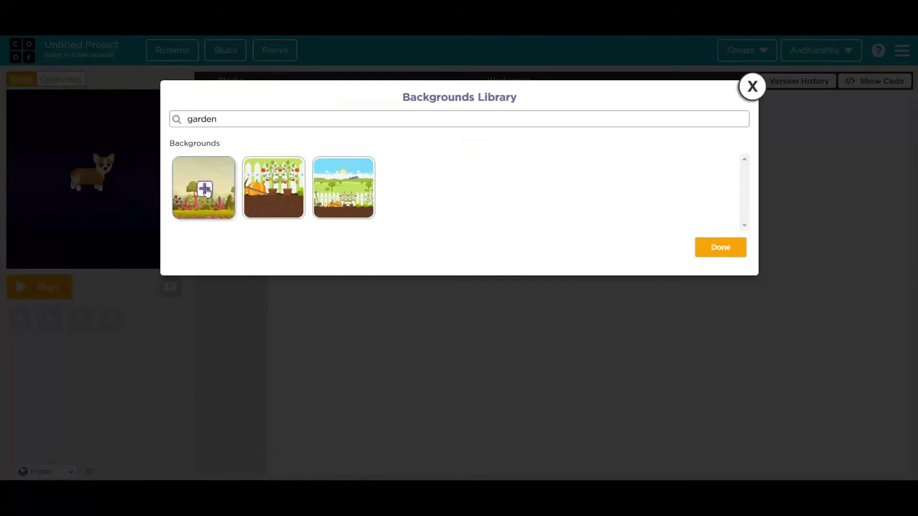
click(726, 251)
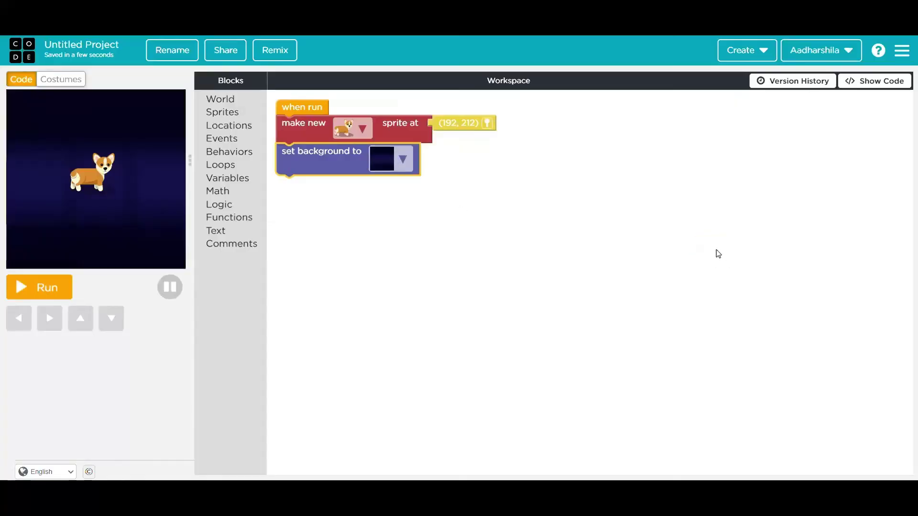
click(403, 159)
click(386, 190)
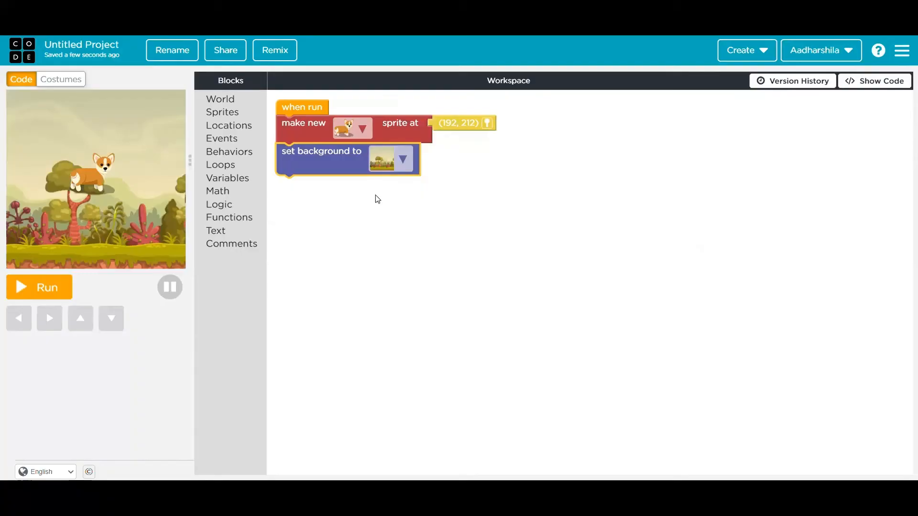
Move the corgi's starting position to (179, 77)
click(487, 126)
click(487, 126)
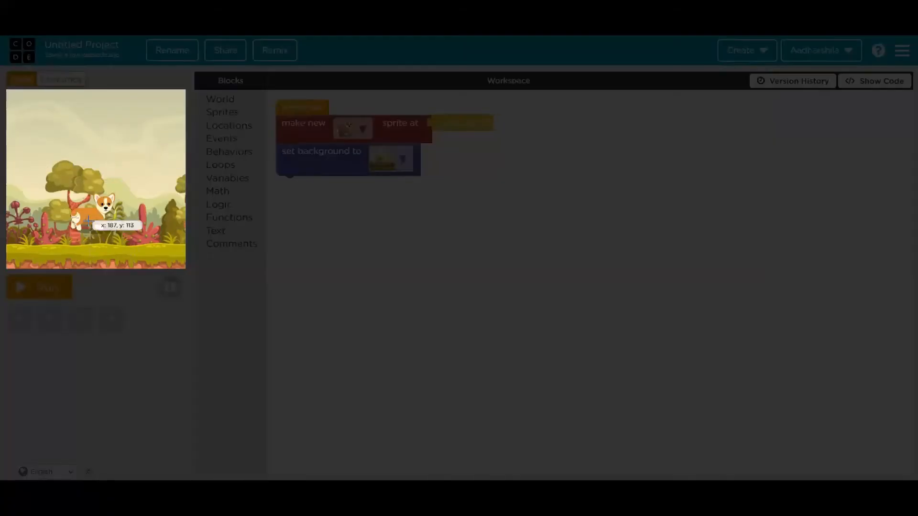
click(87, 233)
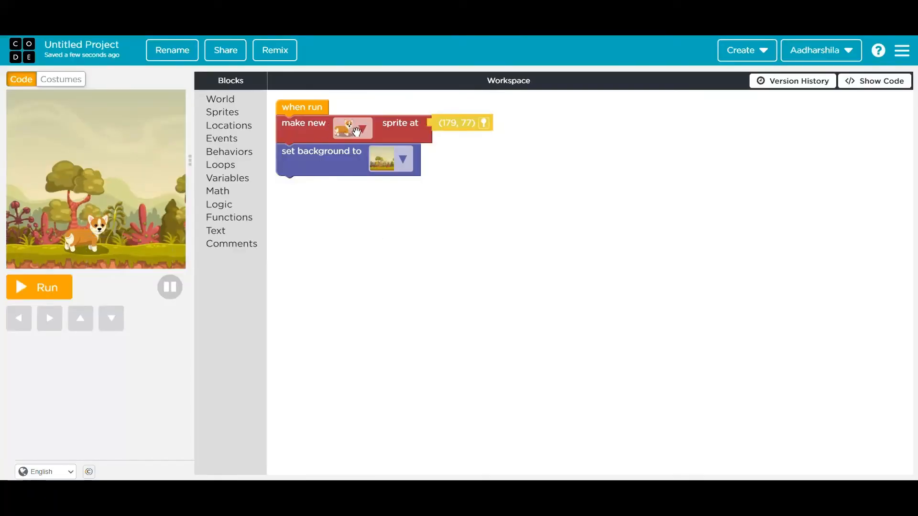
Add a set-size step for the corgi with size 100
click(224, 113)
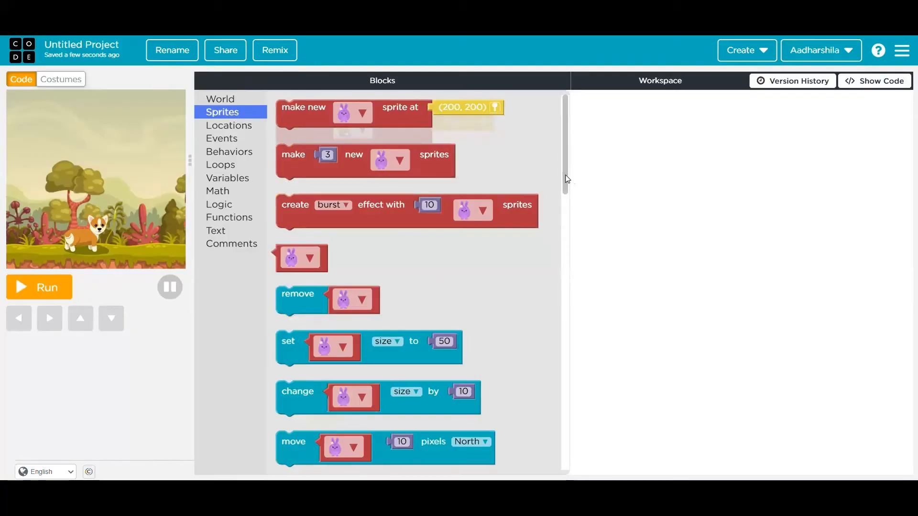
scroll(565, 179, down, 3)
scroll(565, 178, down, 2)
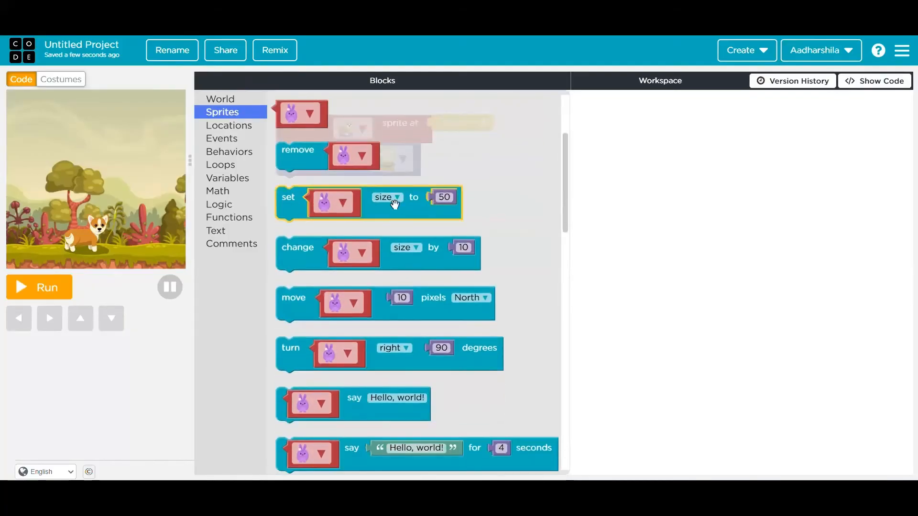
drag(394, 203, 398, 207)
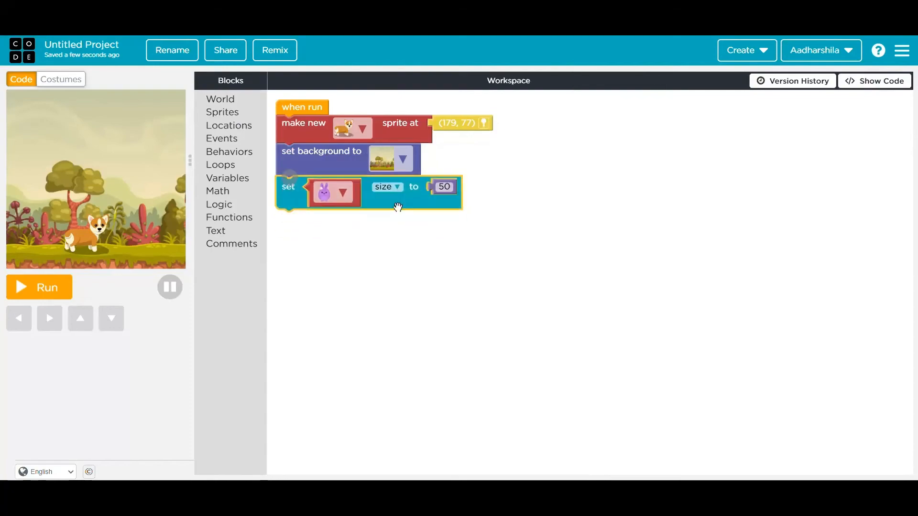
click(341, 192)
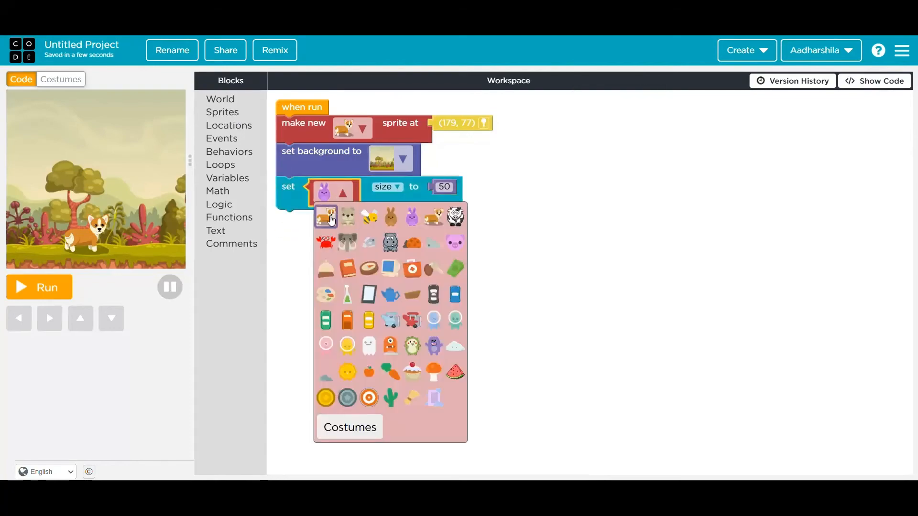
click(327, 217)
click(444, 186)
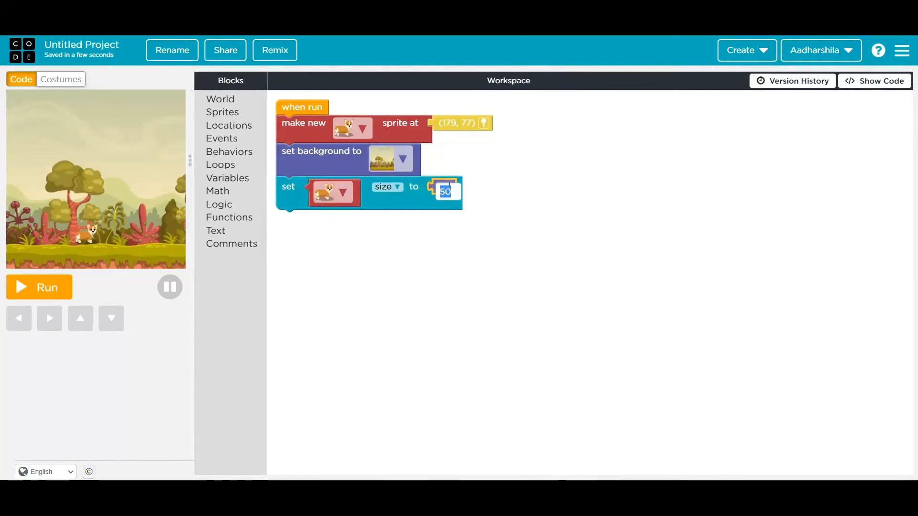
text(100)
click(507, 210)
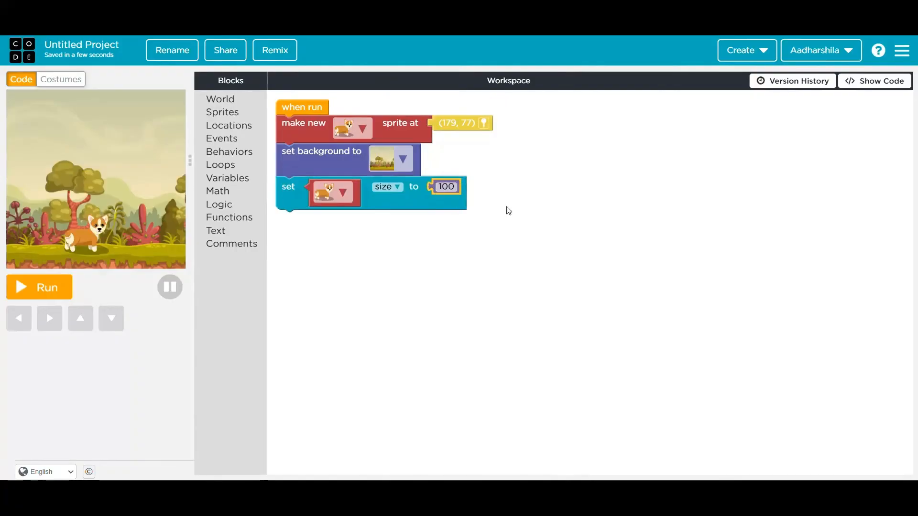
click(446, 188)
text(2)
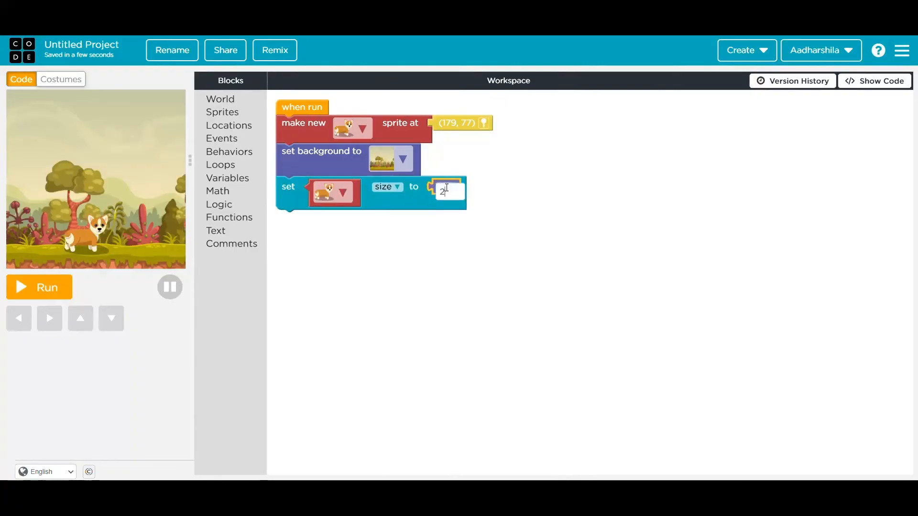
text(00)
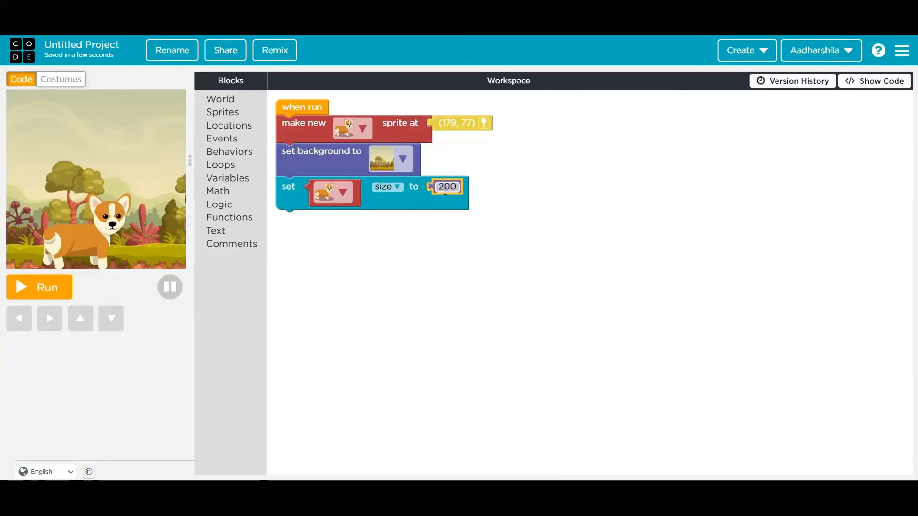
double_click(447, 188)
text(100)
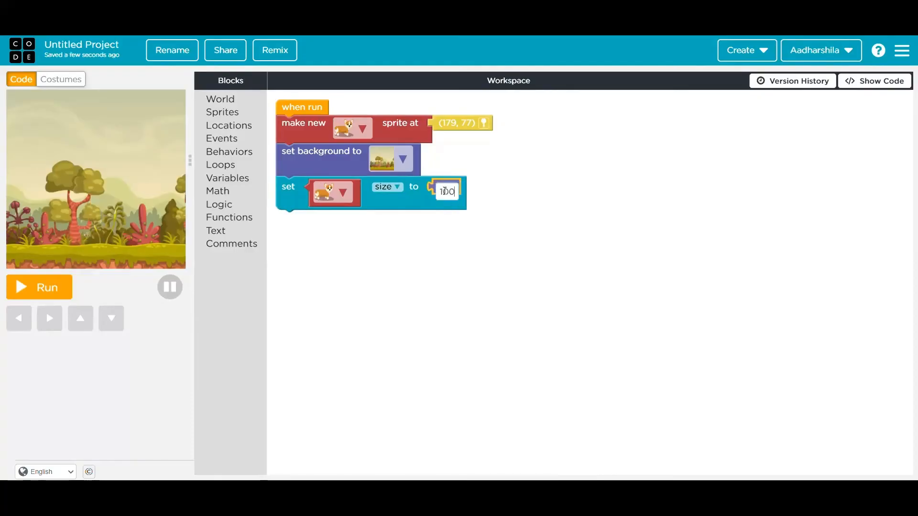
click(533, 206)
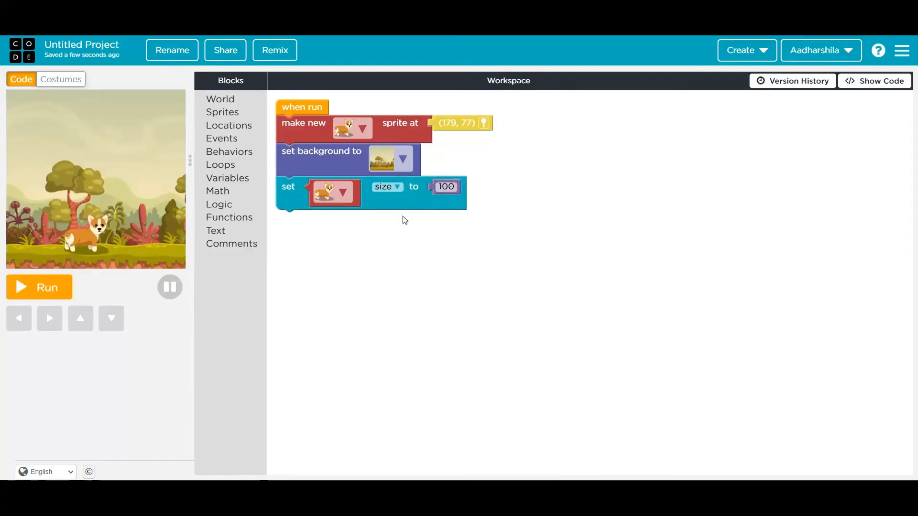
Add a sprite-begins block for the corgi under the size step
click(229, 152)
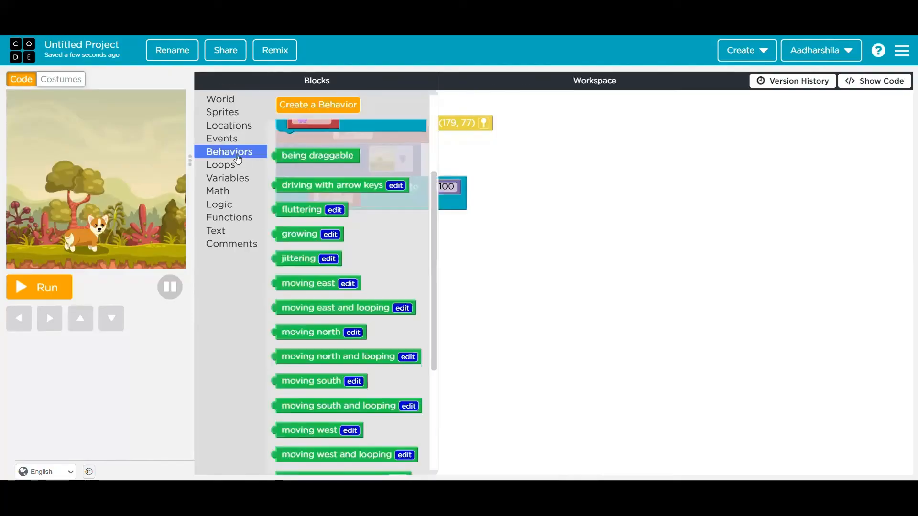
drag(433, 189, 434, 100)
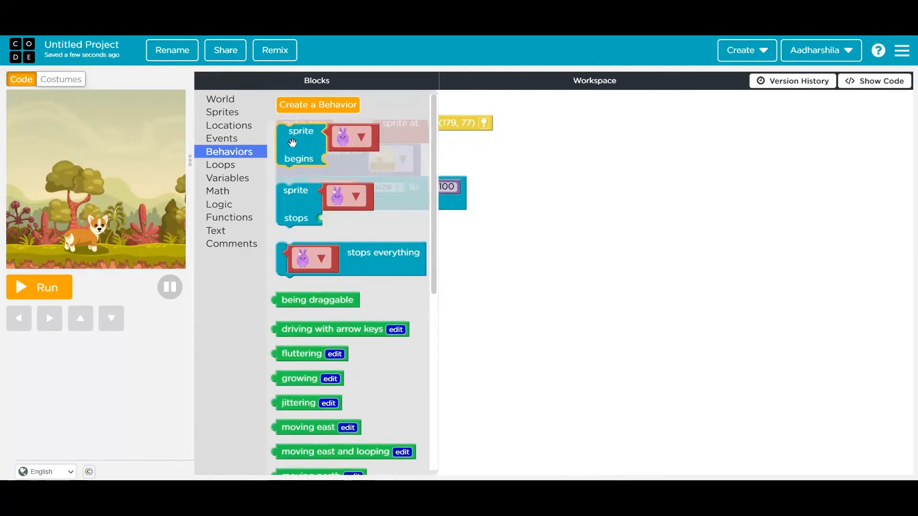
drag(292, 143, 297, 231)
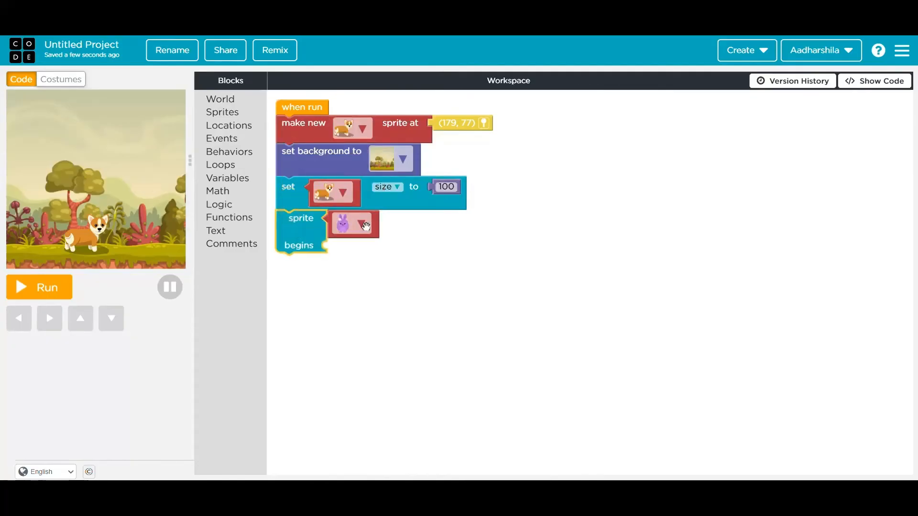
click(365, 225)
click(350, 246)
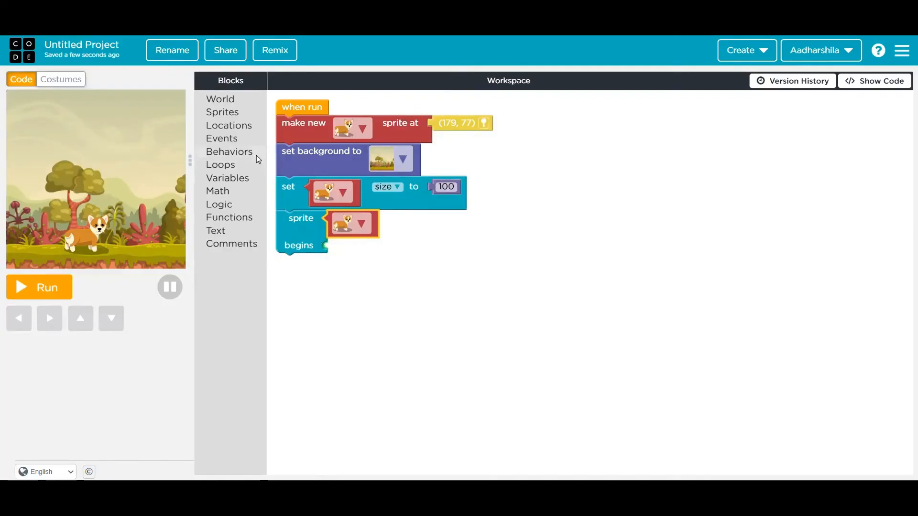
Attach the 'moving east and looping' behavior to the corgi's begins block
click(243, 151)
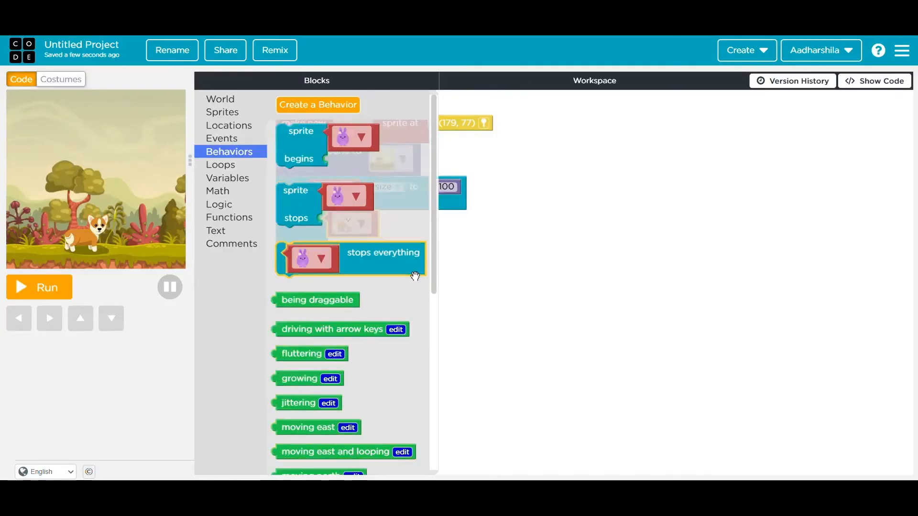
scroll(432, 279, down, 3)
scroll(439, 348, down, 3)
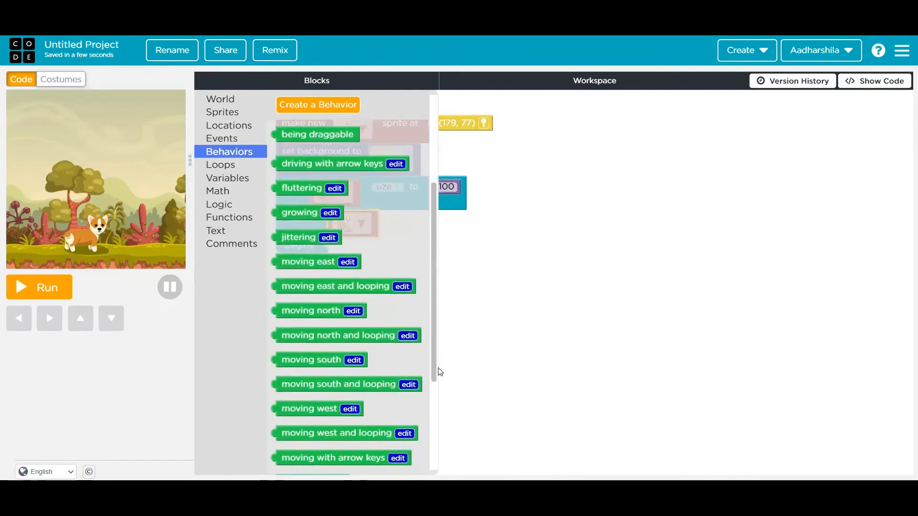
scroll(440, 373, down, 3)
scroll(444, 409, down, 3)
scroll(452, 453, down, 2)
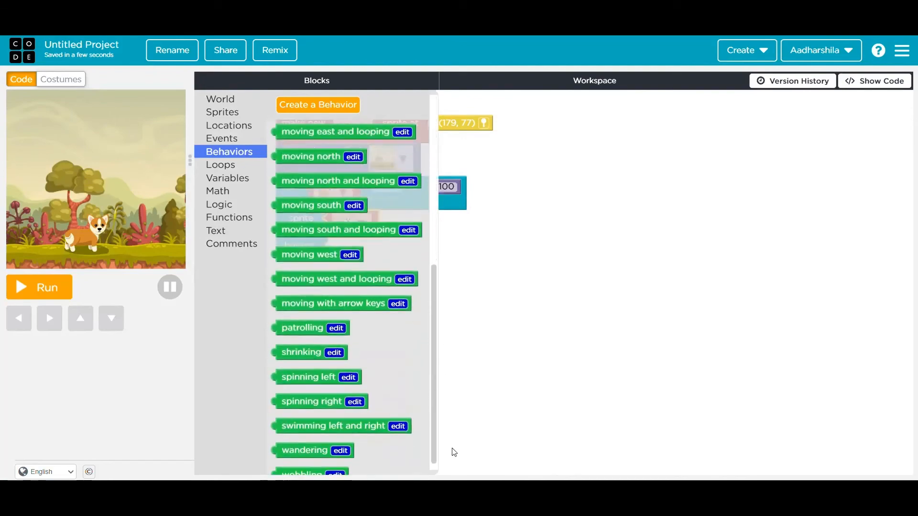
scroll(452, 452, up, 5)
scroll(452, 453, up, 5)
scroll(446, 458, down, 10)
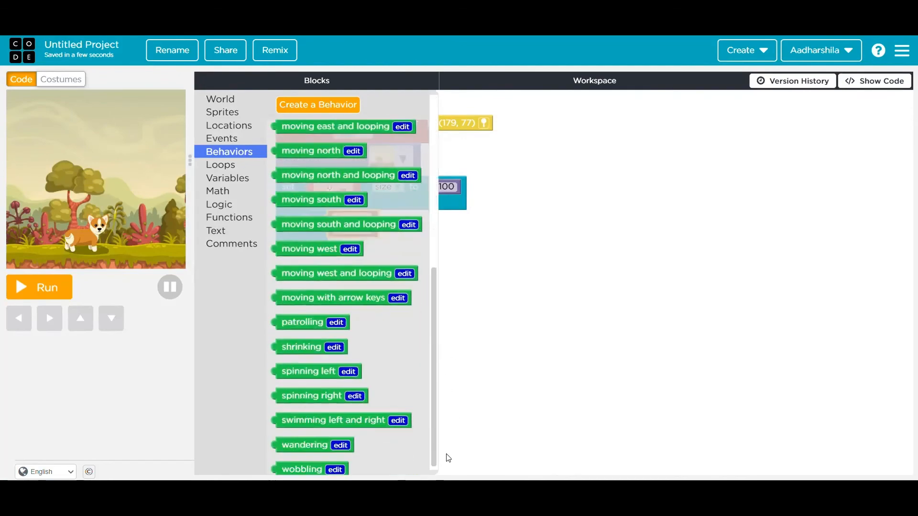
scroll(446, 458, down, 1)
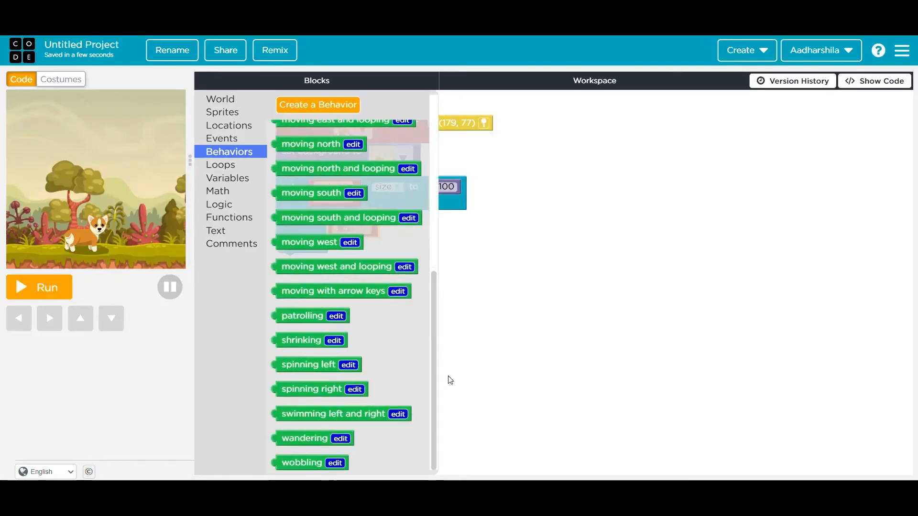
drag(432, 356, 428, 206)
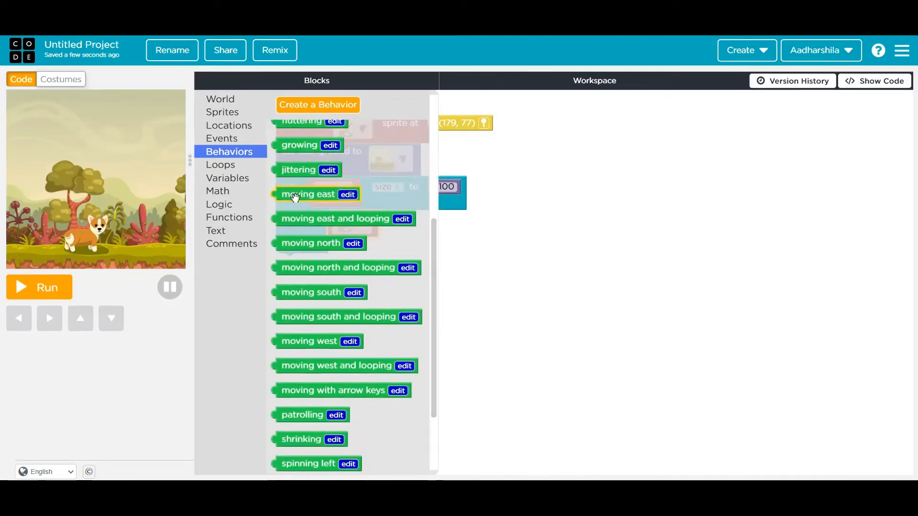
drag(309, 219, 368, 250)
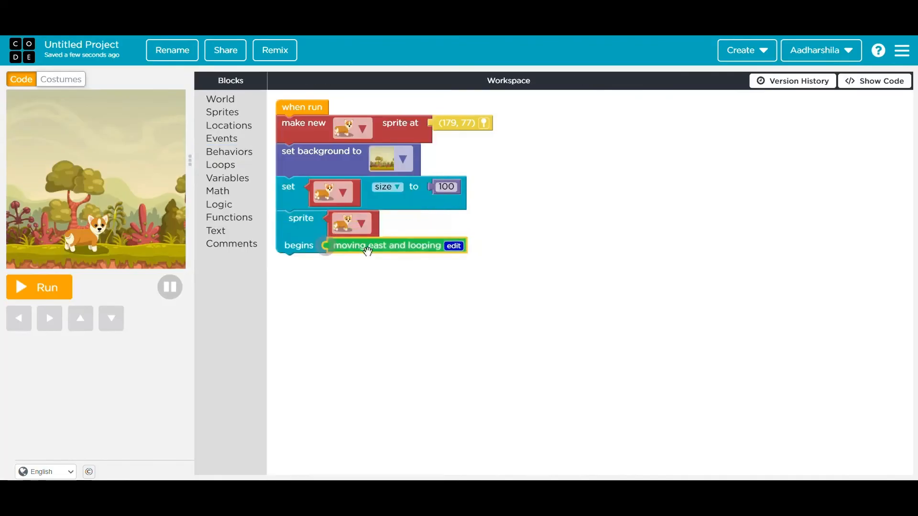
click(356, 280)
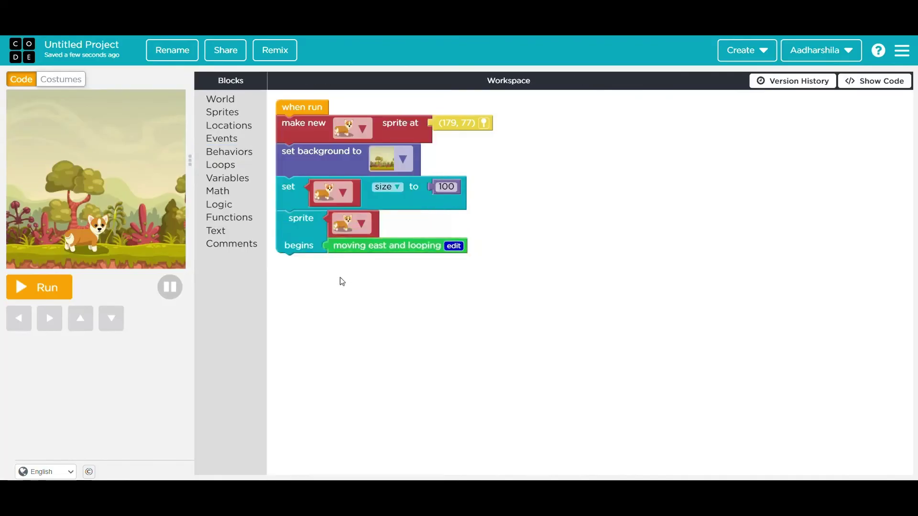
Add a when-clicked event set to respond to the corgi
click(221, 139)
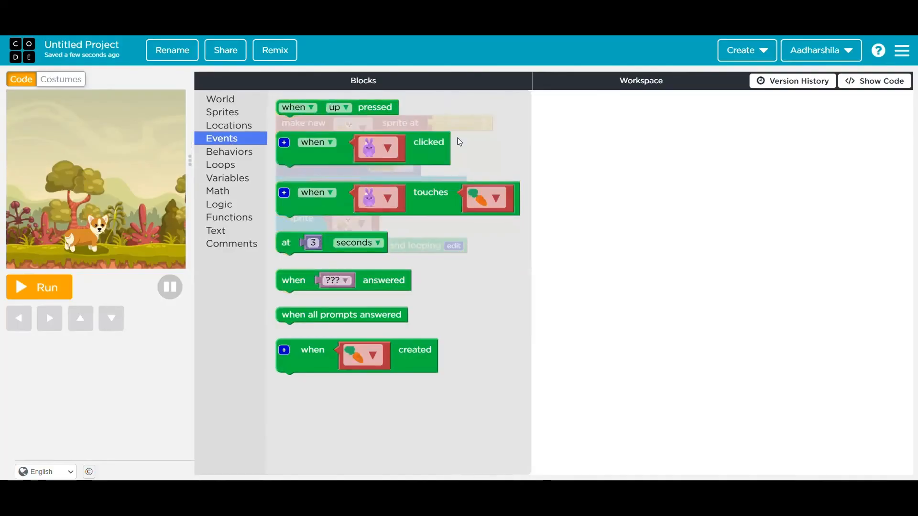
drag(430, 142, 676, 127)
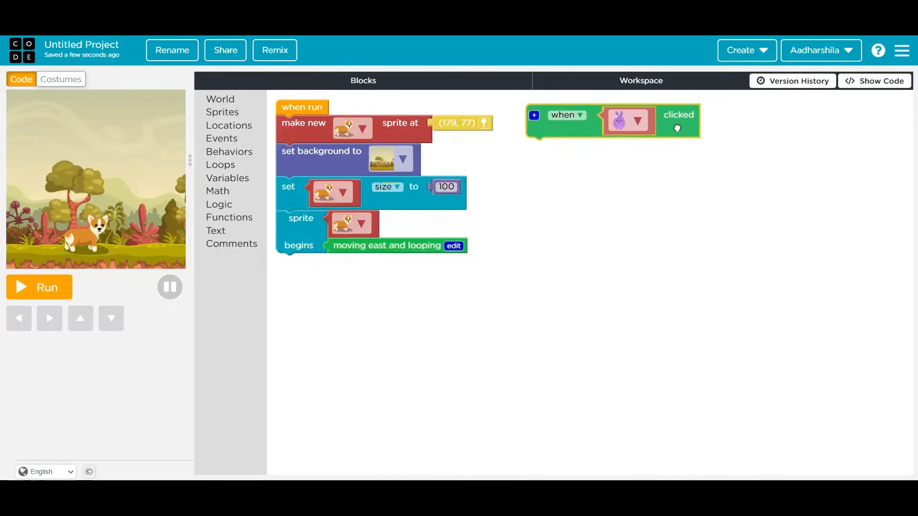
click(624, 118)
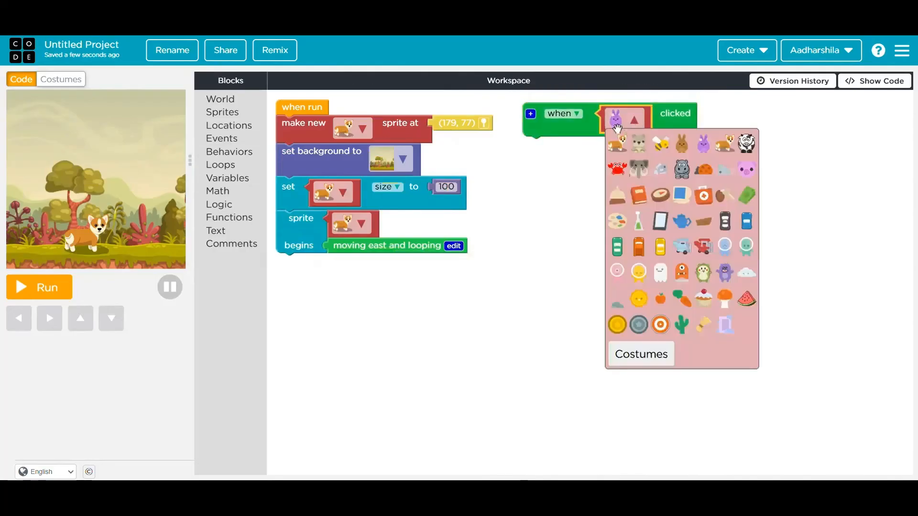
click(616, 143)
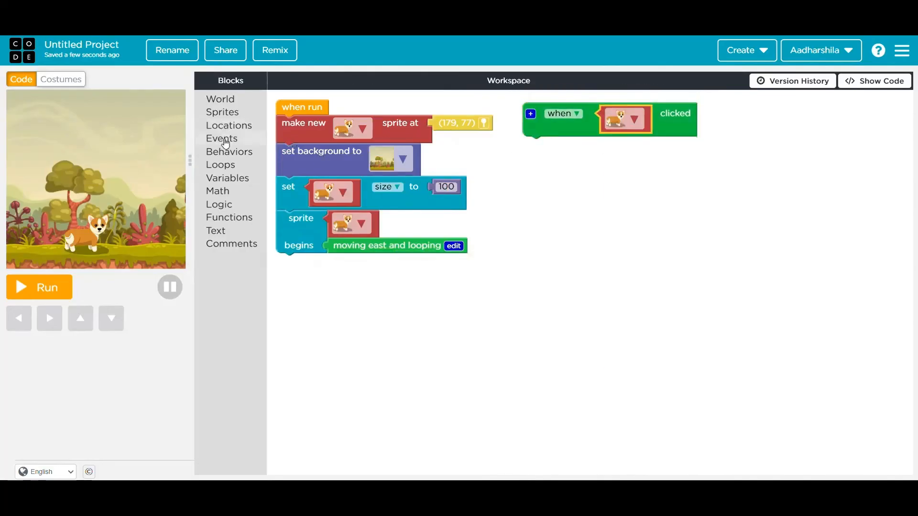
Under the click event, make the corgi stop its 'moving east and looping' behavior
click(229, 151)
drag(307, 216, 554, 170)
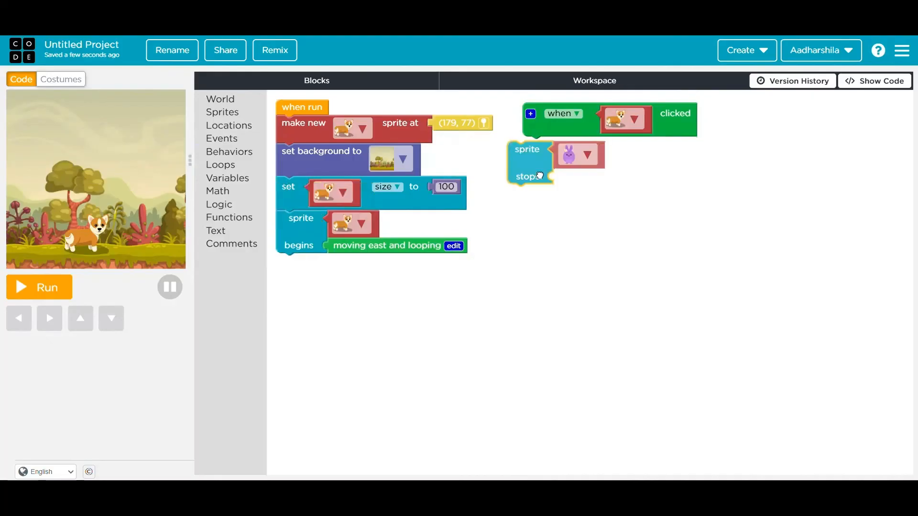
click(593, 154)
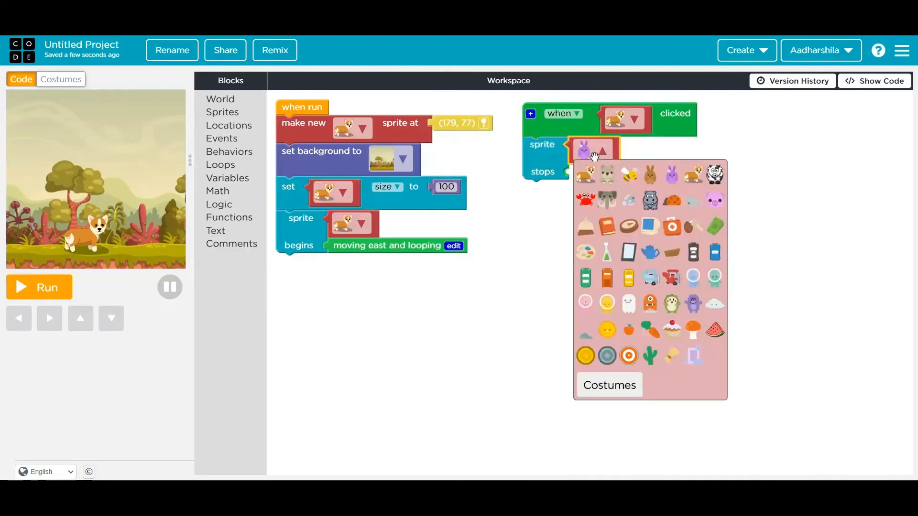
click(592, 175)
click(383, 251)
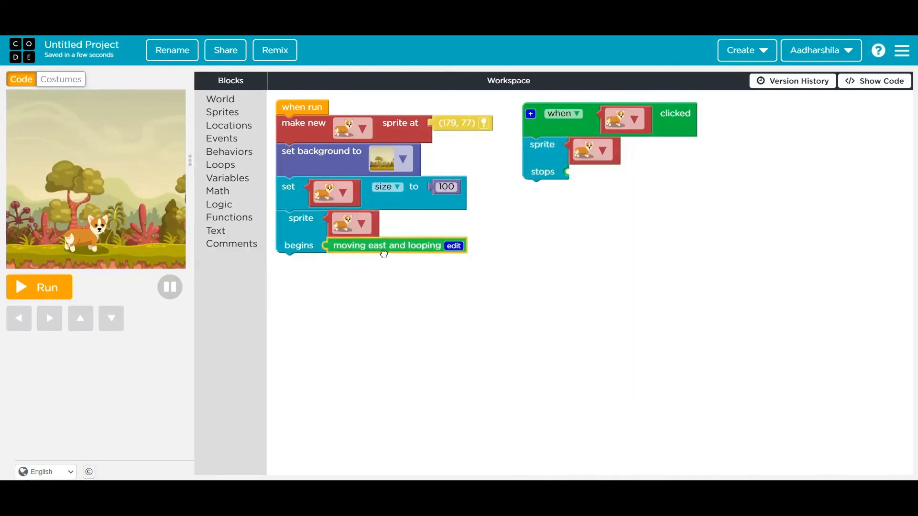
click(230, 151)
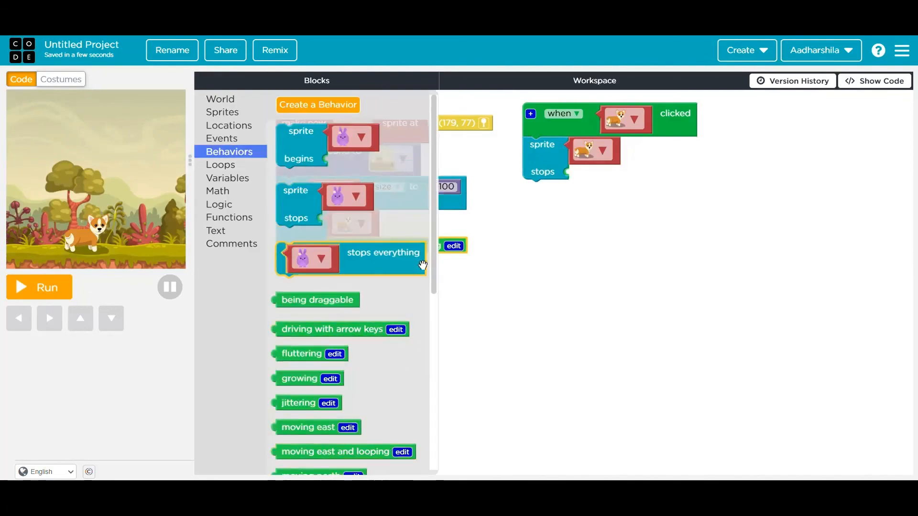
drag(343, 452, 634, 174)
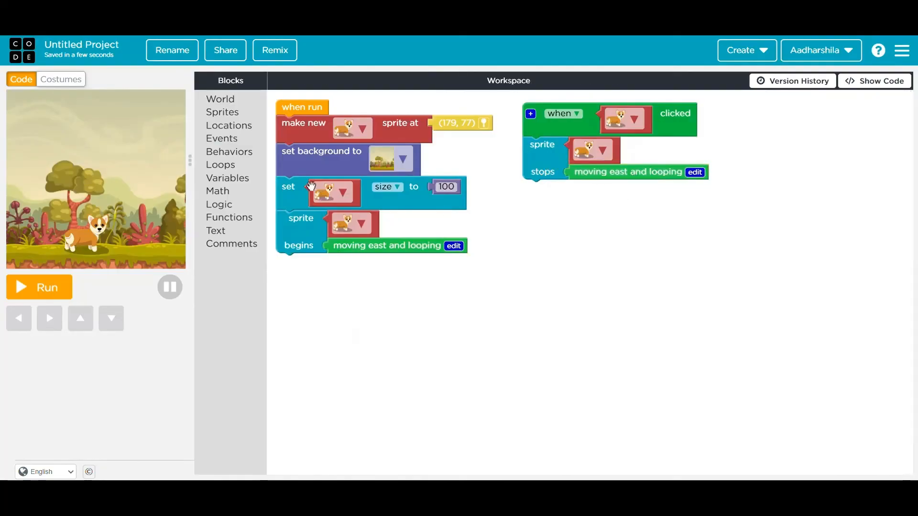
Run the program and watch the corgi walk east across the garden
click(43, 290)
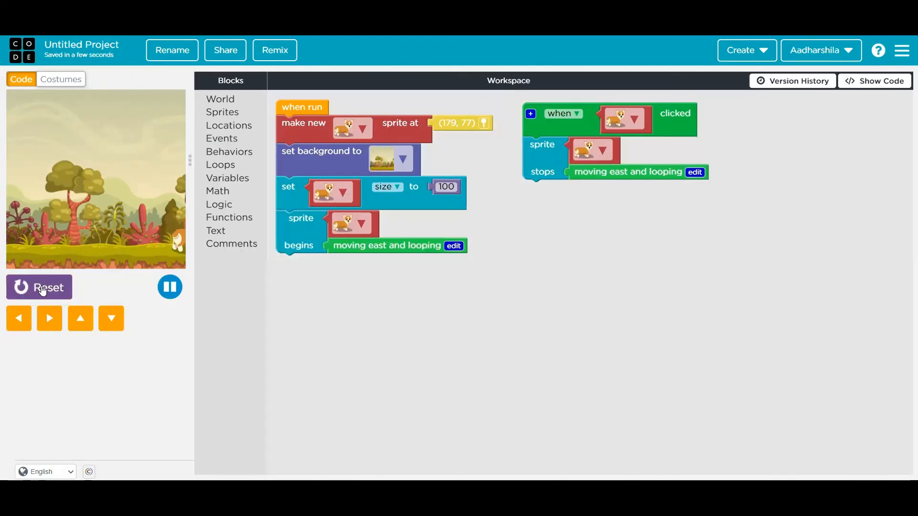